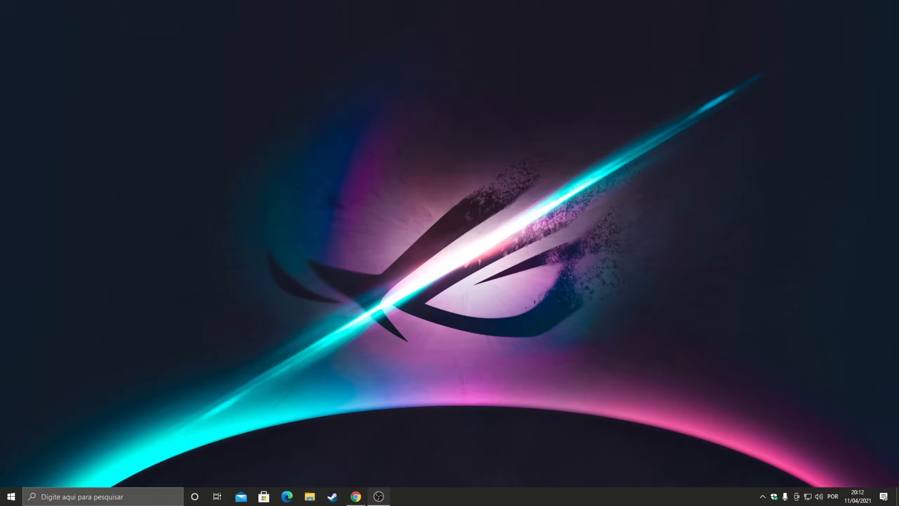
# Step: Open the OBS window and place it as a floating window in the middle of the main monitor
pyautogui.click(378, 496)
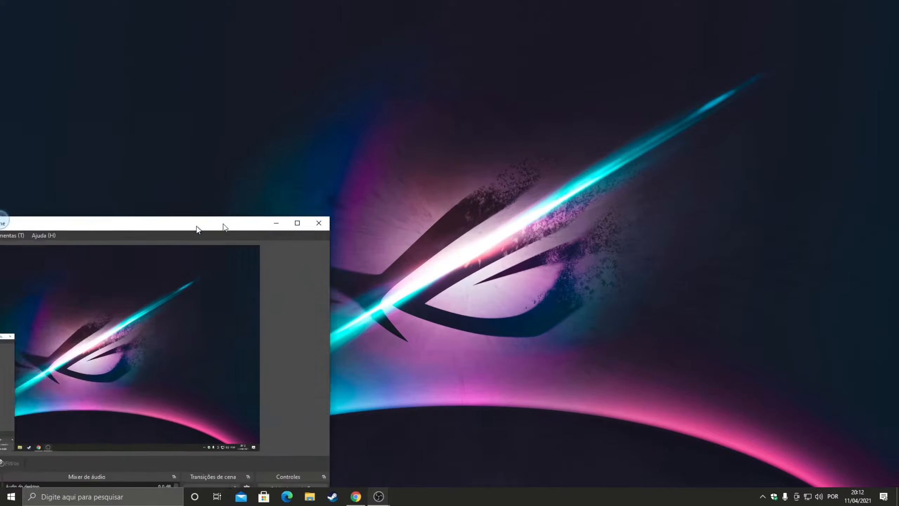
pyautogui.click(685, 103)
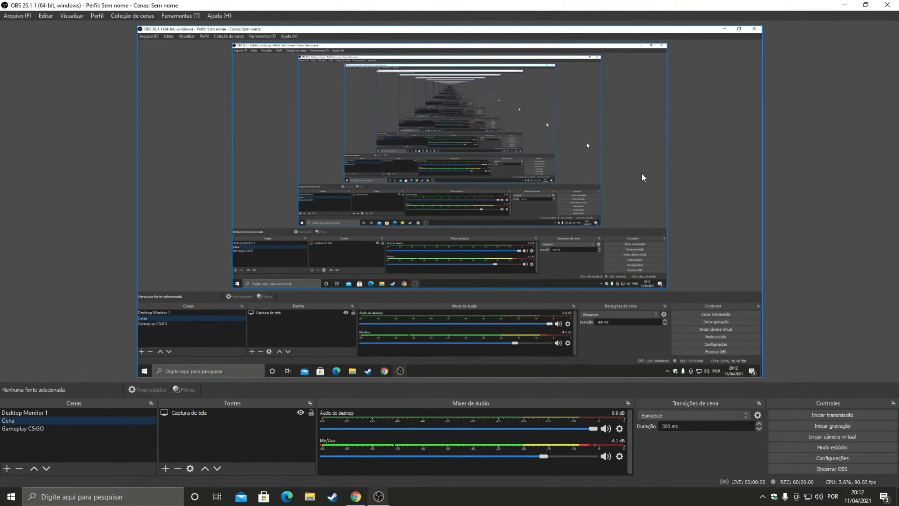
pyautogui.moveTo(453, 5)
pyautogui.mouseDown()
pyautogui.moveTo(513, 59)
pyautogui.moveTo(462, 78)
pyautogui.mouseUp()
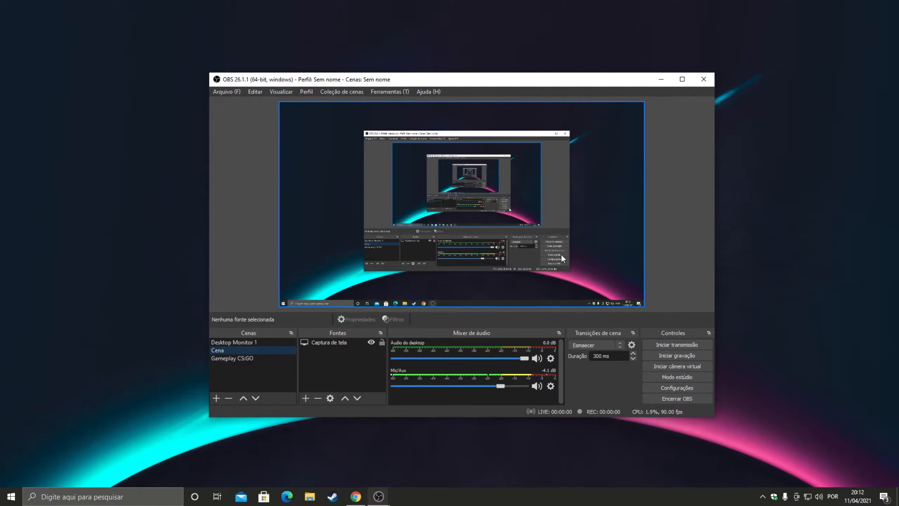
# Step: Remove the scenes Desktop Monitor 1 and Cena, confirming each removal
pyautogui.click(254, 356)
pyautogui.click(258, 352)
pyautogui.click(250, 342)
pyautogui.rightClick(253, 342)
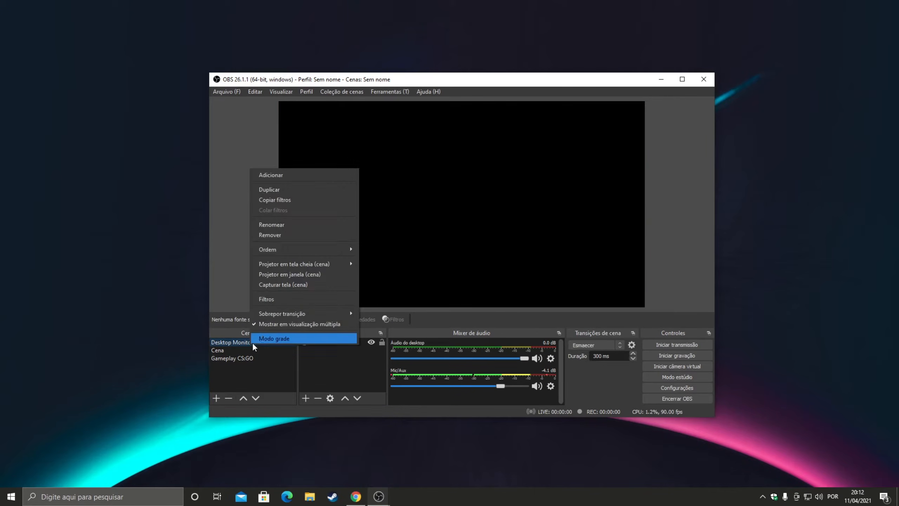
pyautogui.click(269, 235)
pyautogui.click(479, 259)
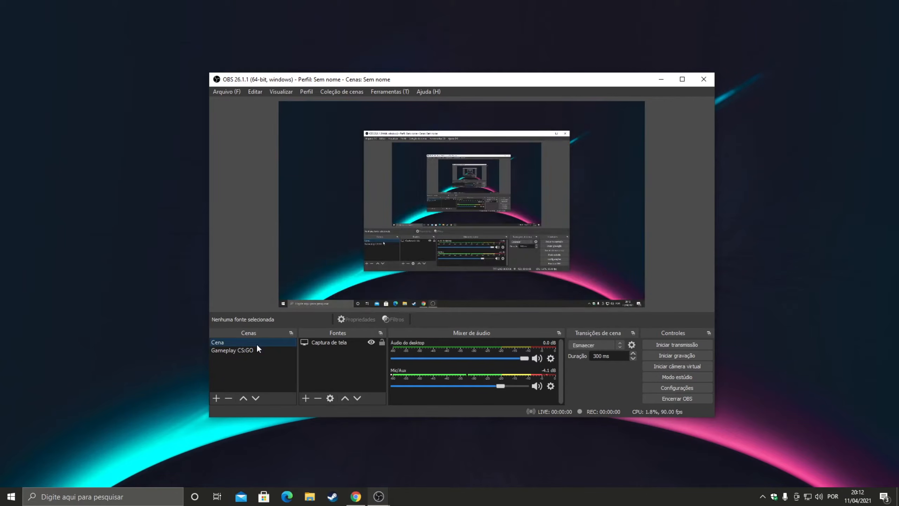
pyautogui.rightClick(256, 343)
pyautogui.click(275, 235)
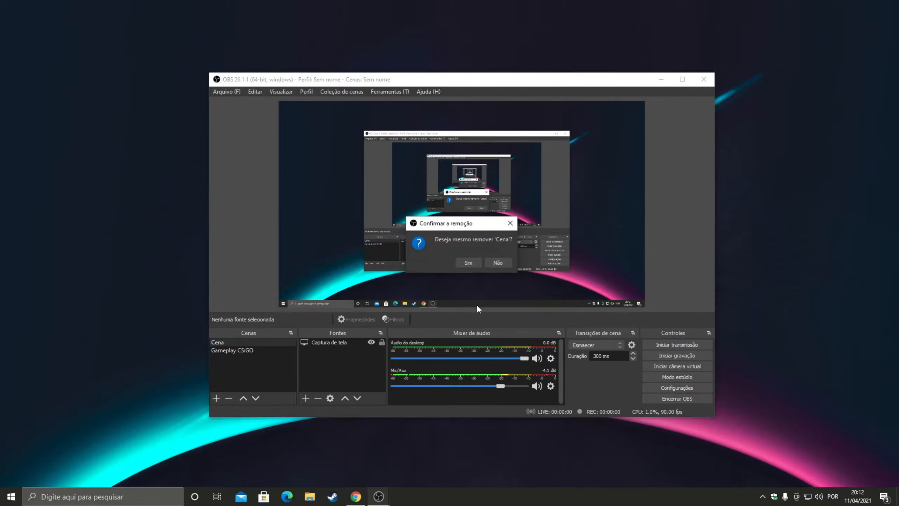
pyautogui.click(468, 262)
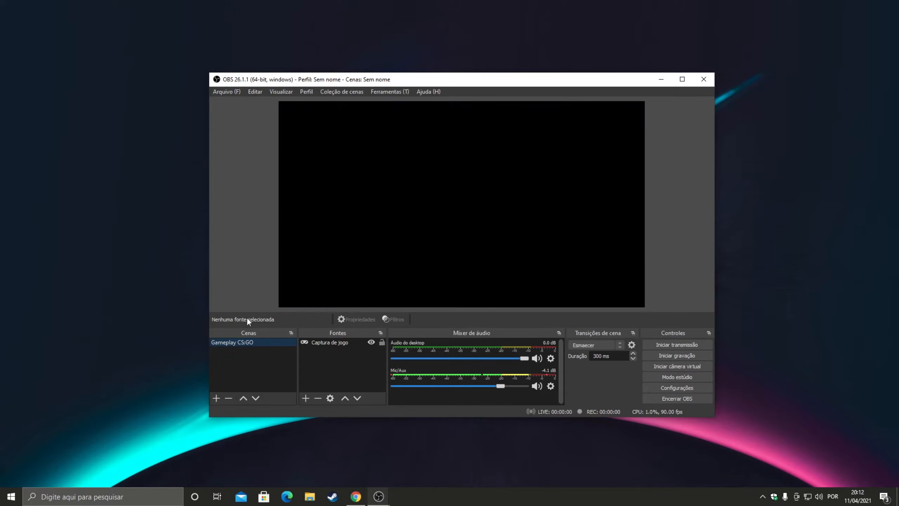
# Step: Try to remove the remaining Gameplay CS:GO scene and dismiss the dialog
pyautogui.rightClick(234, 342)
pyautogui.click(271, 236)
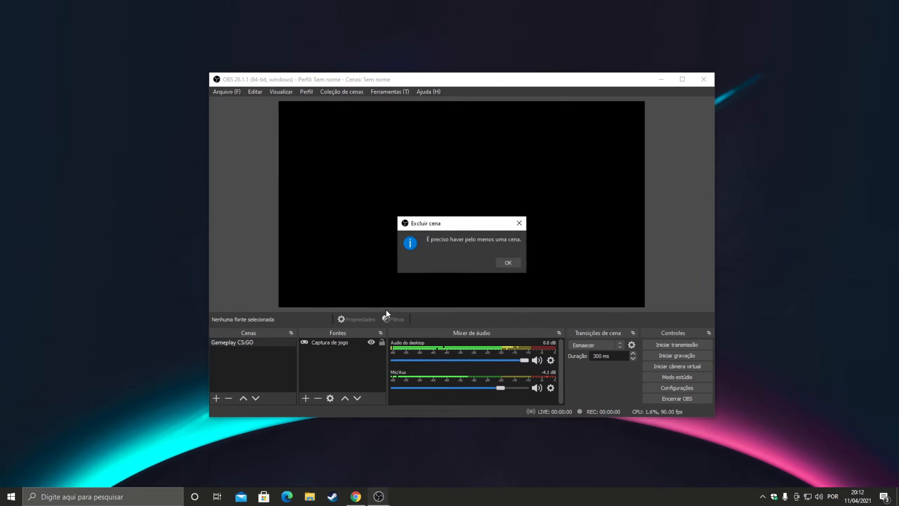
pyautogui.click(508, 262)
# Step: Remove the Captura de jogo source from the Gameplay CS:GO scene and confirm the removal
pyautogui.moveTo(299, 344); pyautogui.dragTo(303, 346)
pyautogui.click(317, 341)
pyautogui.rightClick(317, 340)
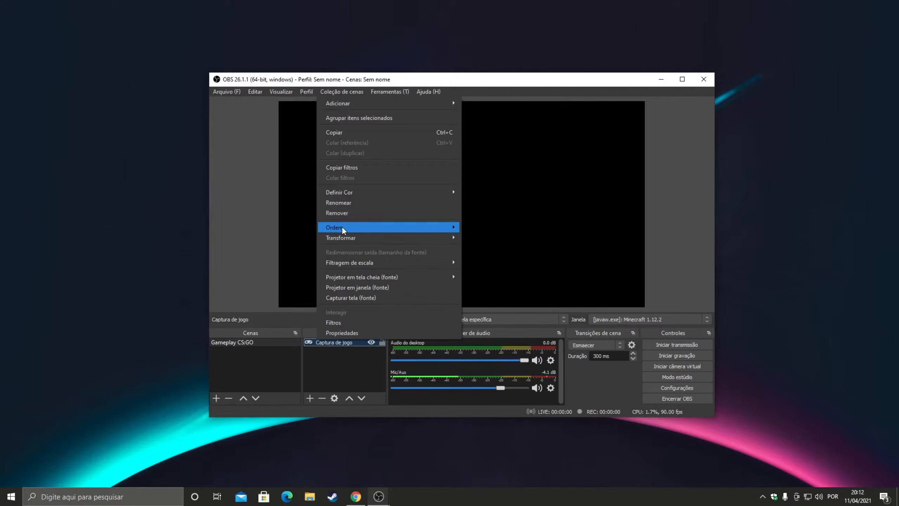
pyautogui.click(342, 213)
pyautogui.click(480, 261)
# Step: Rename the Gameplay CS:GO scene to Gravação
pyautogui.rightClick(225, 341)
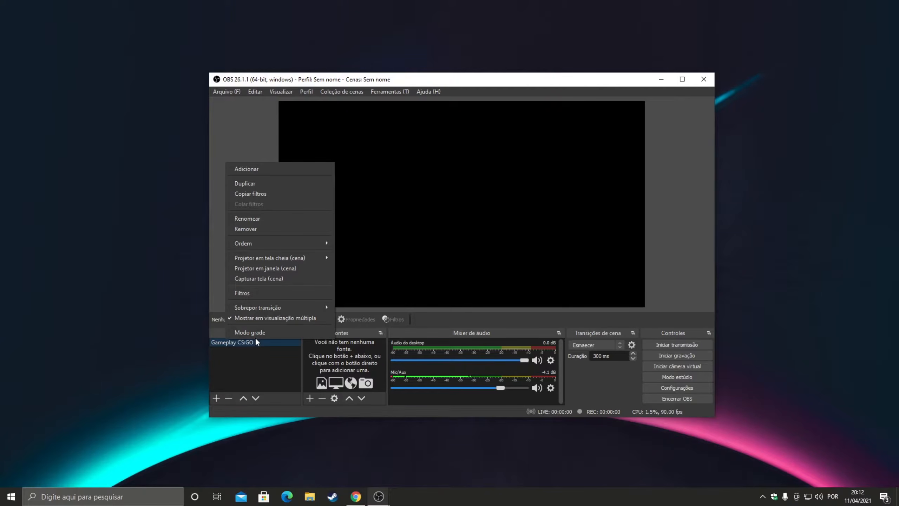
pyautogui.click(277, 219)
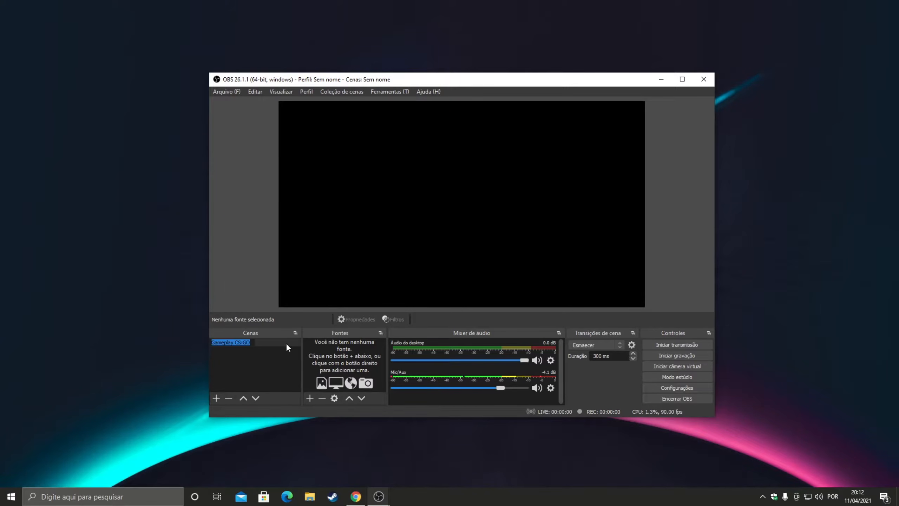
pyautogui.press('BackSpace')
pyautogui.write('Gravação')
pyautogui.press('Return')
# Step: Rename the scene to Gravação Desktop
pyautogui.rightClick(251, 341)
pyautogui.click(276, 222)
pyautogui.press('BackSpace')
pyautogui.write('Gravação Desktop')
pyautogui.press('Return')
# Step: Create a new screen capture source (Captura de tela) with its default name in the Gravação Desktop scene
pyautogui.click(310, 398)
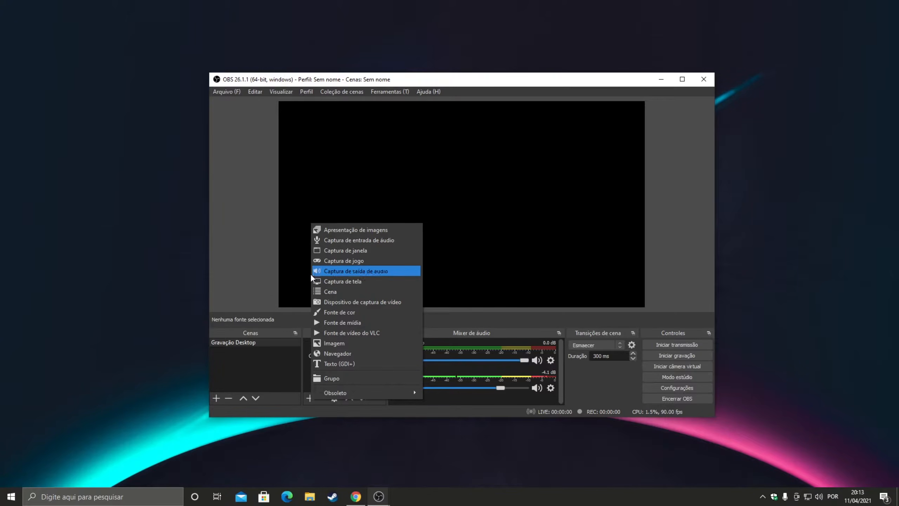
pyautogui.click(335, 283)
pyautogui.click(484, 315)
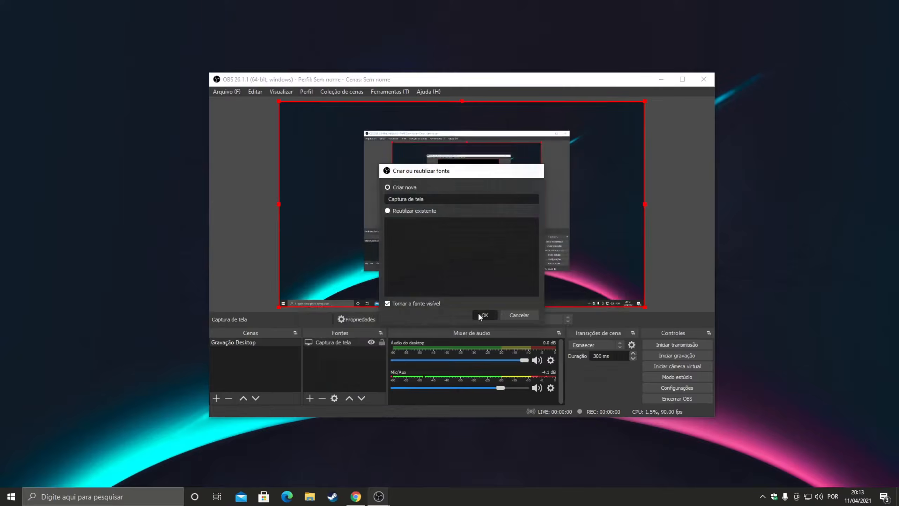
# Step: Try Monitor 2 for the screen capture, set it back to Monitor 1: 1920x1080 @ 0,0, and accept its properties
pyautogui.click(392, 308)
pyautogui.click(348, 325)
pyautogui.click(368, 307)
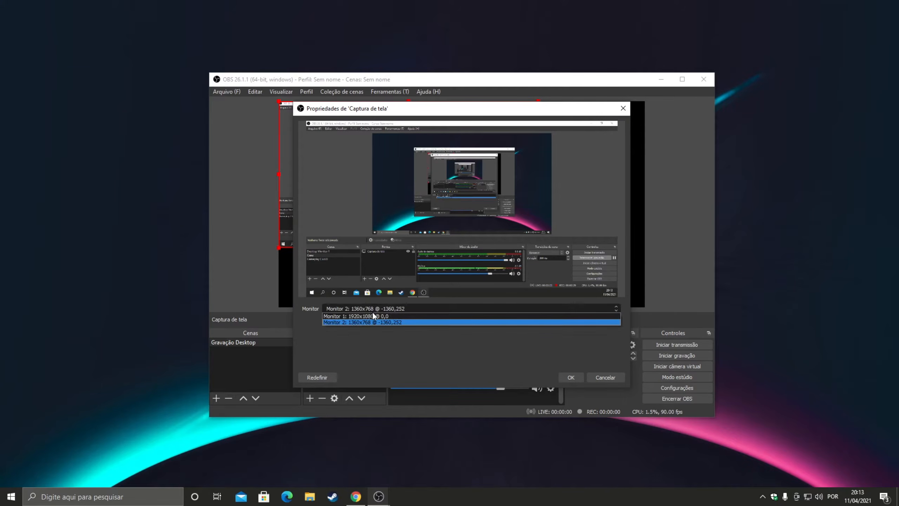
pyautogui.click(392, 122)
pyautogui.moveTo(416, 109); pyautogui.dragTo(393, 172)
pyautogui.click(330, 374)
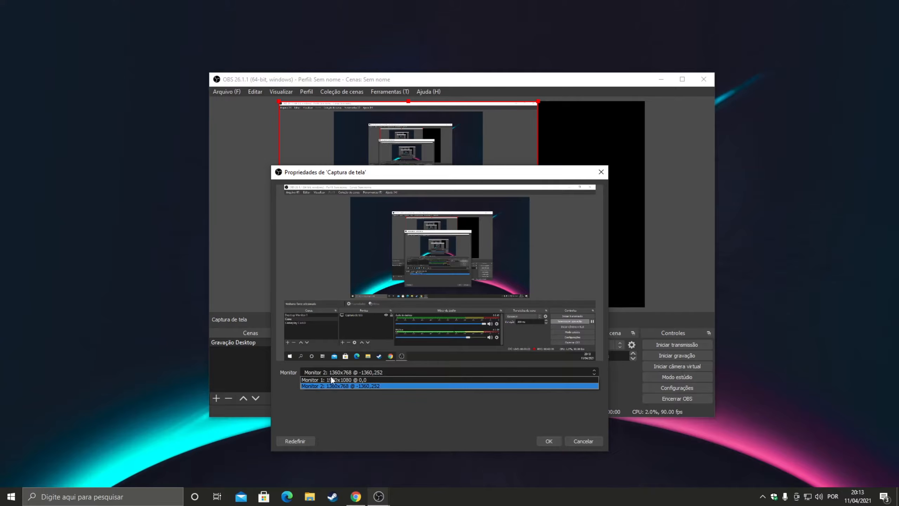
pyautogui.click(330, 380)
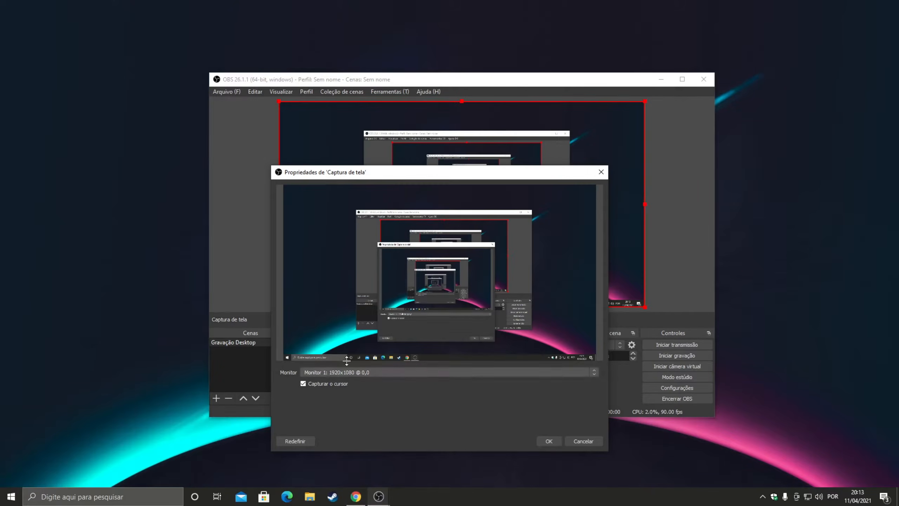
pyautogui.click(552, 441)
# Step: Rename the Captura de tela source to Desktop
pyautogui.click(338, 360)
pyautogui.rightClick(332, 341)
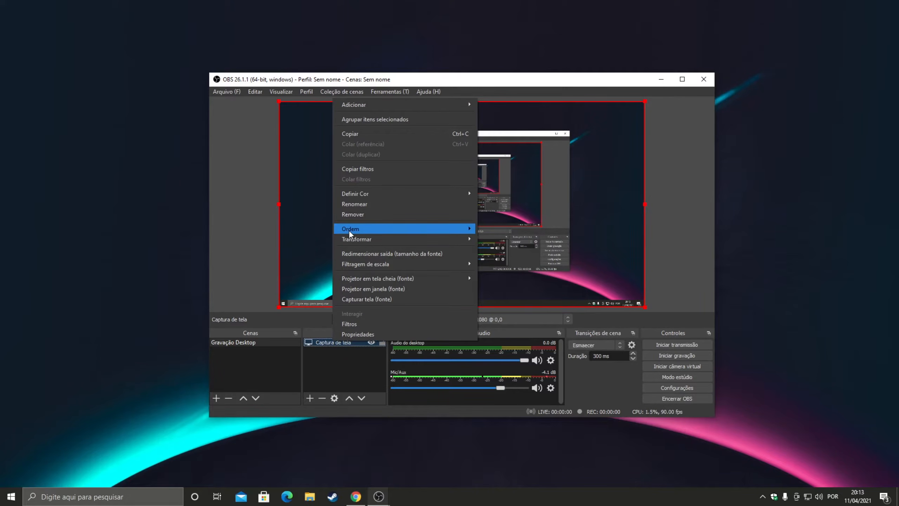
pyautogui.click(355, 204)
pyautogui.write('T')
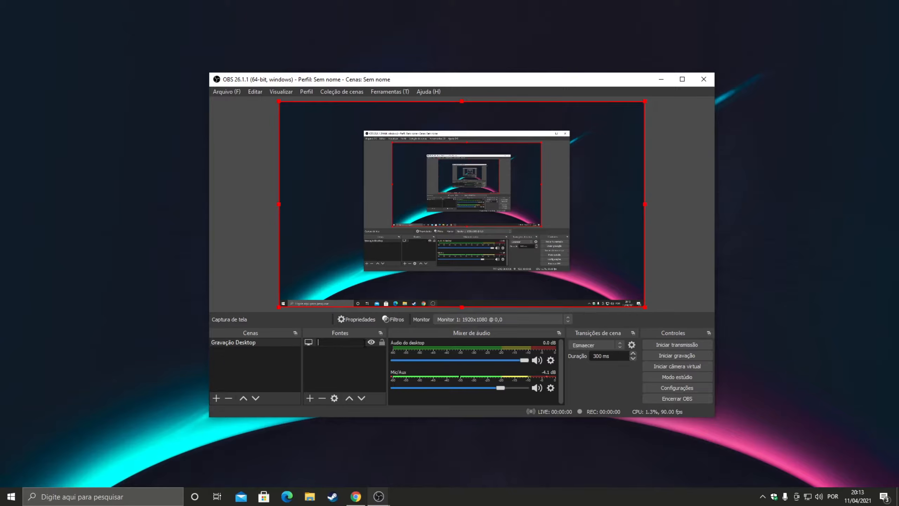
pyautogui.write('esktop')
pyautogui.press('Return')
pyautogui.click(310, 398)
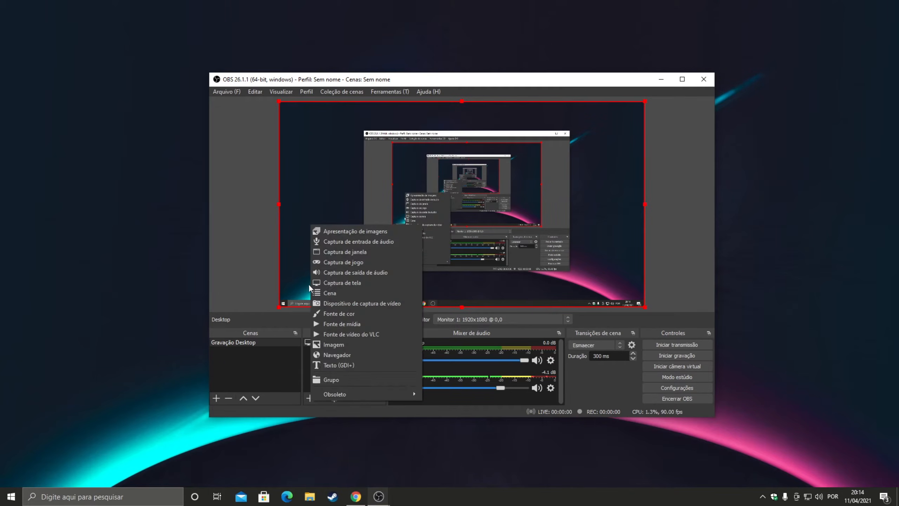
pyautogui.click(302, 373)
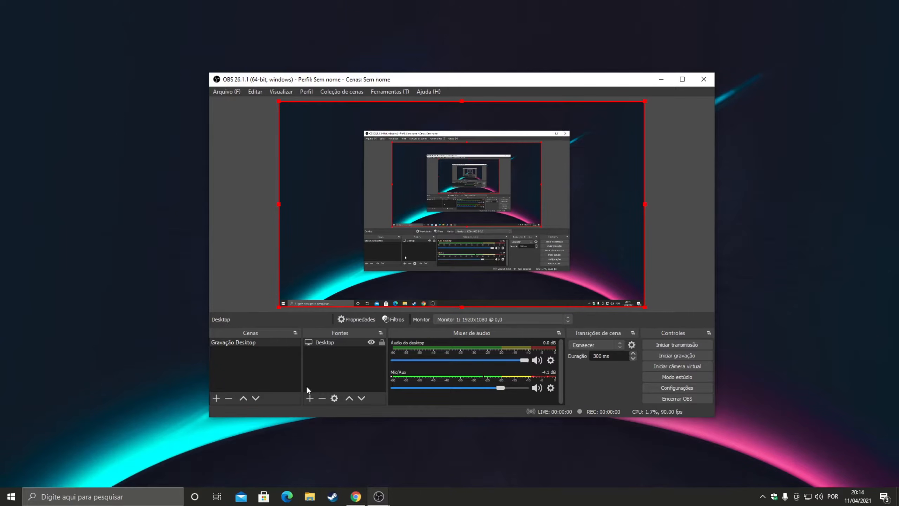
pyautogui.click(216, 398)
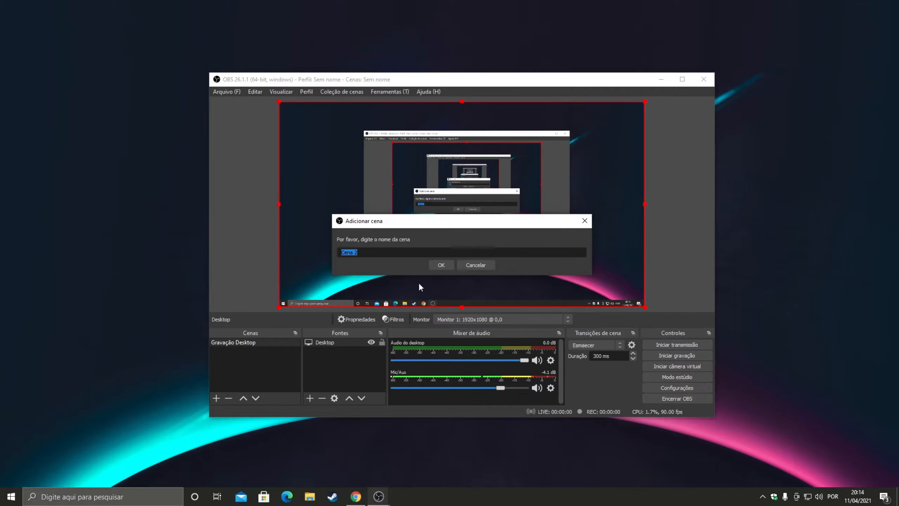
pyautogui.click(476, 265)
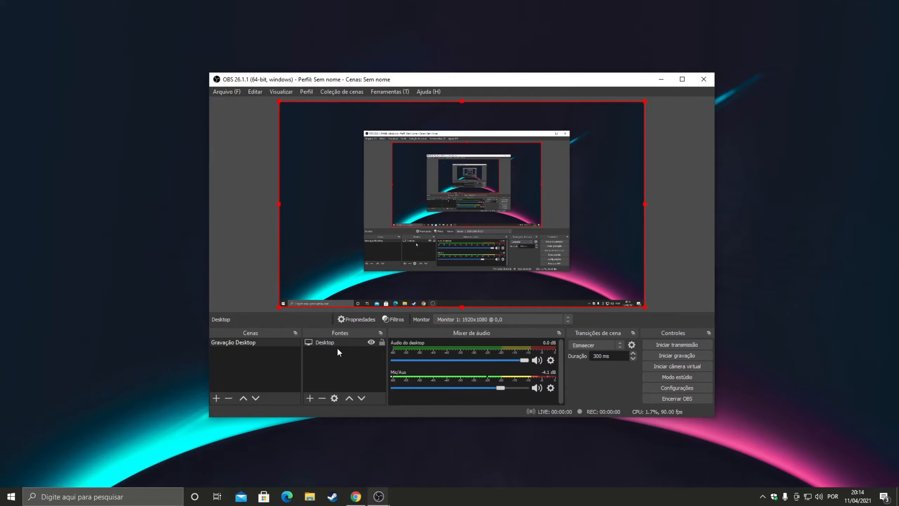
# Step: Create a new game capture source (Captura de jogo) with its default name in the scene
pyautogui.click(310, 398)
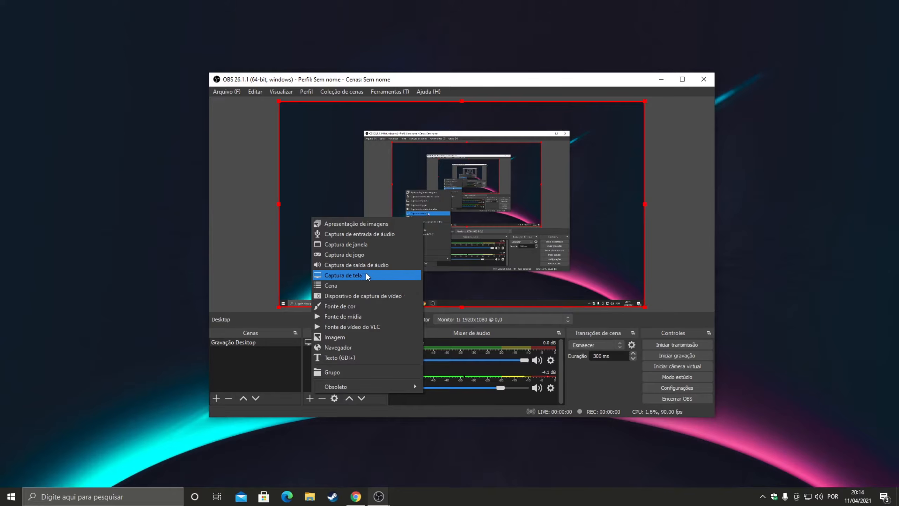
pyautogui.click(356, 255)
pyautogui.press('Return')
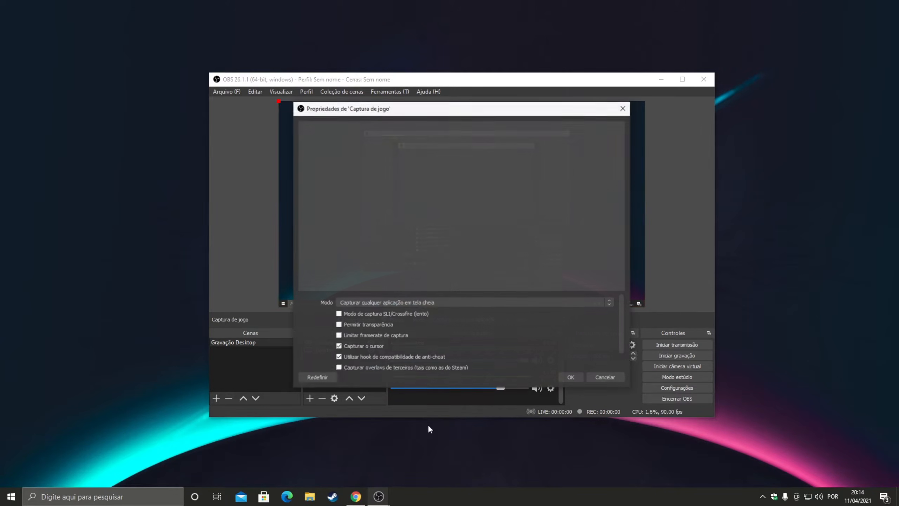
# Step: Set the game capture mode to Capturar janela específica with the window [Calculator.exe]: Calculadora, and accept the properties
pyautogui.click(420, 302)
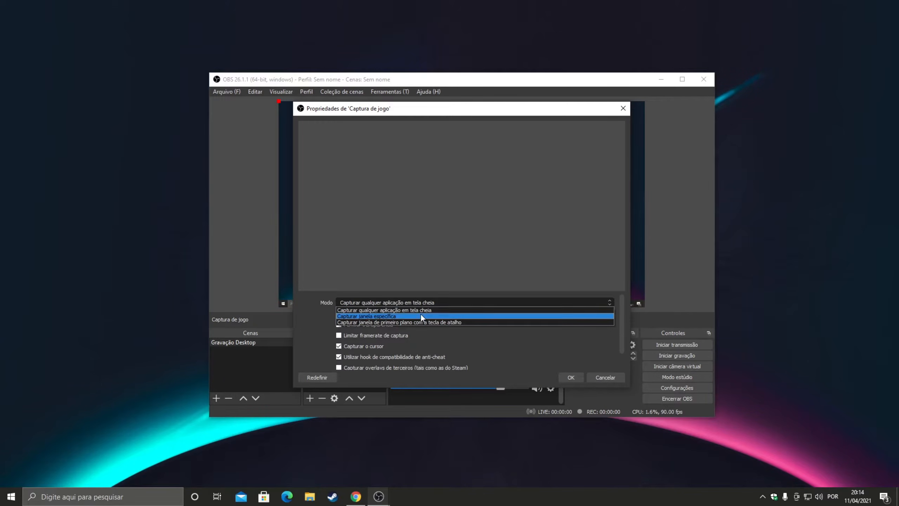
pyautogui.click(420, 314)
pyautogui.click(409, 296)
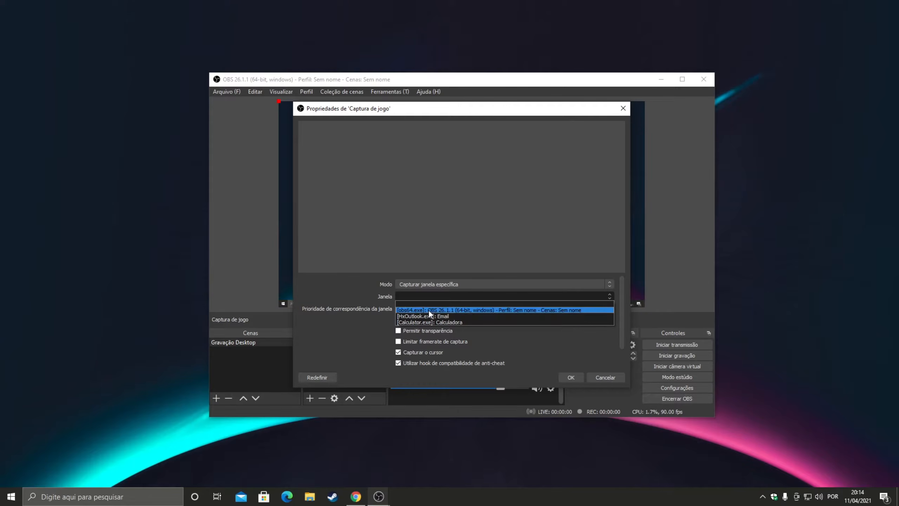
pyautogui.click(485, 322)
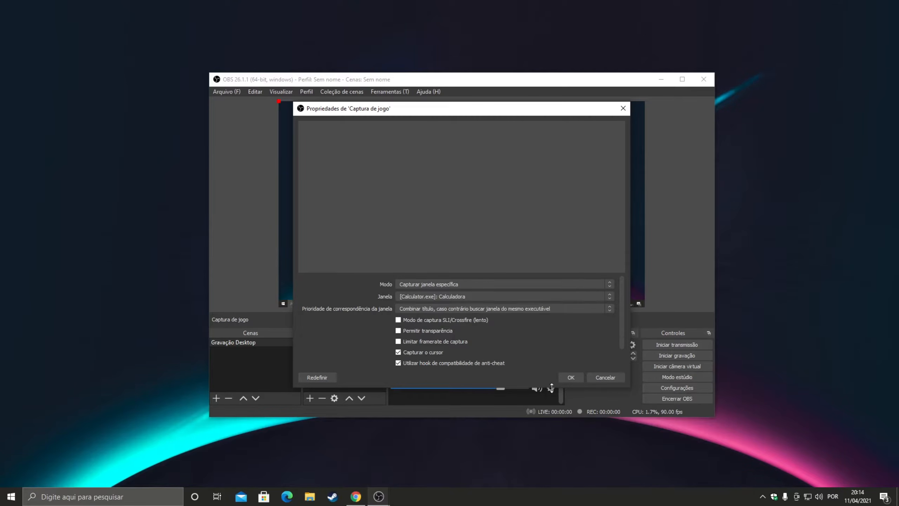
pyautogui.click(576, 375)
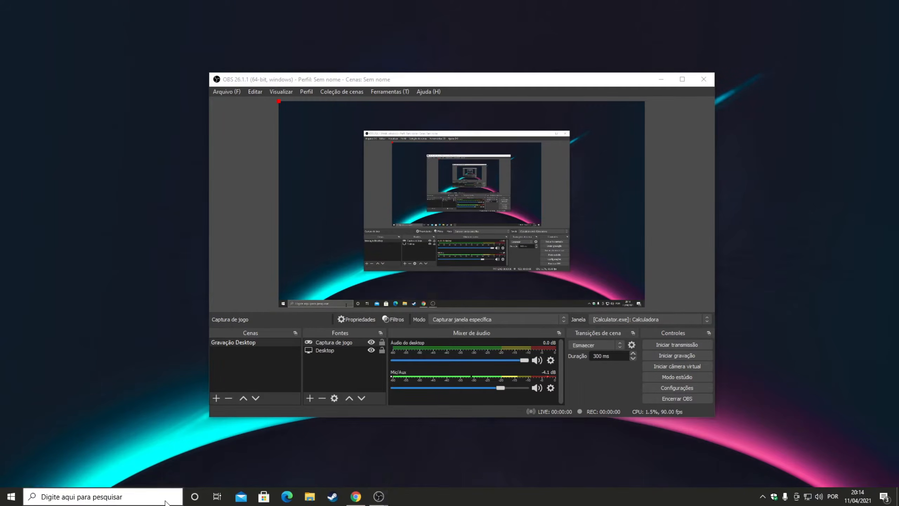
# Step: Launch the Windows calculator by searching for calc, check it in the capture preview, and close it
pyautogui.click(165, 498)
pyautogui.write('calc')
pyautogui.press('Return')
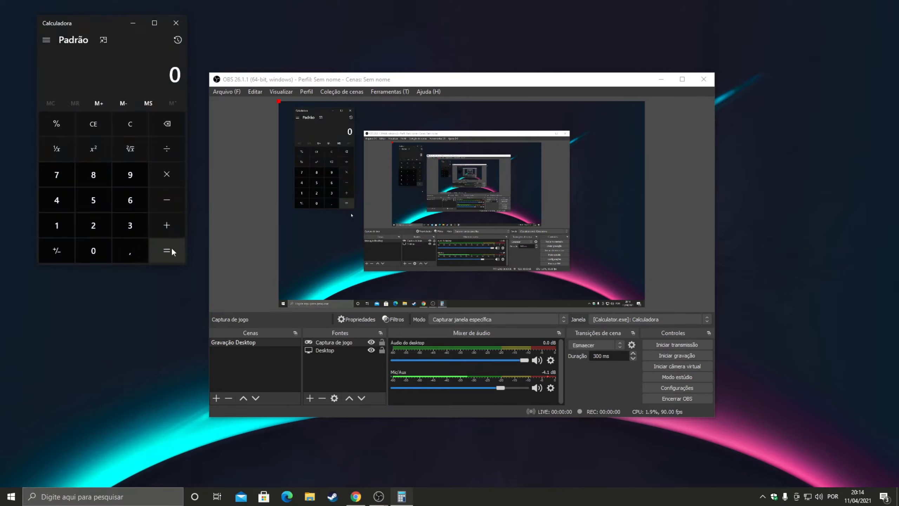
pyautogui.click(176, 24)
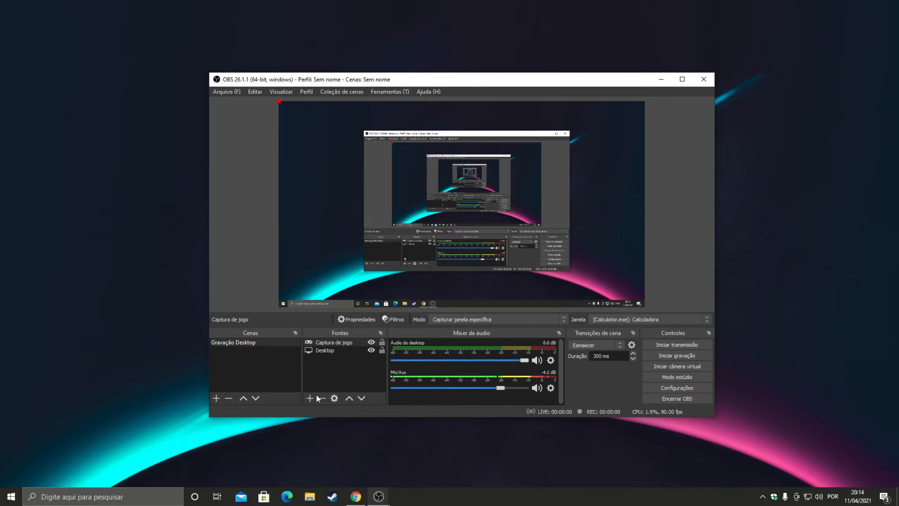
# Step: Compare the Captura de jogo and Desktop sources by selecting each one and switching the game capture's visibility off and on
pyautogui.click(326, 351)
pyautogui.rightClick(330, 340)
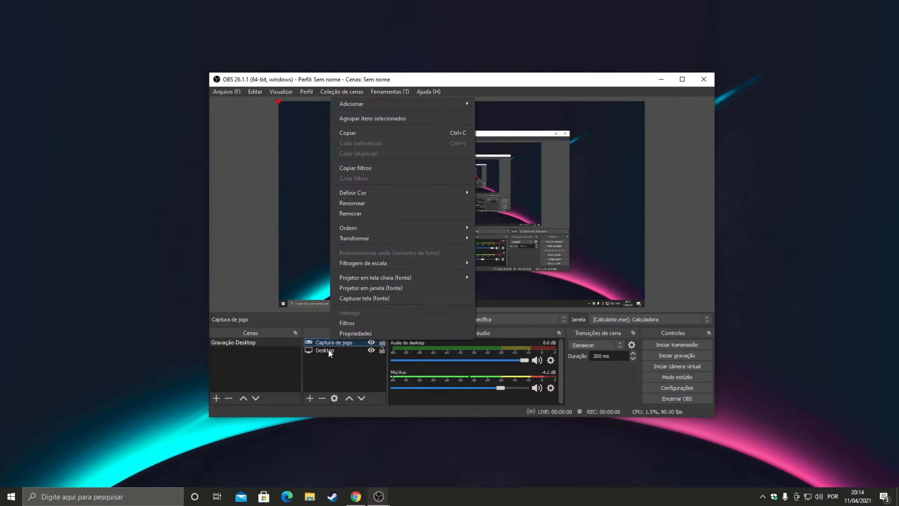
pyautogui.click(328, 349)
pyautogui.click(372, 342)
pyautogui.click(371, 342)
pyautogui.rightClick(350, 341)
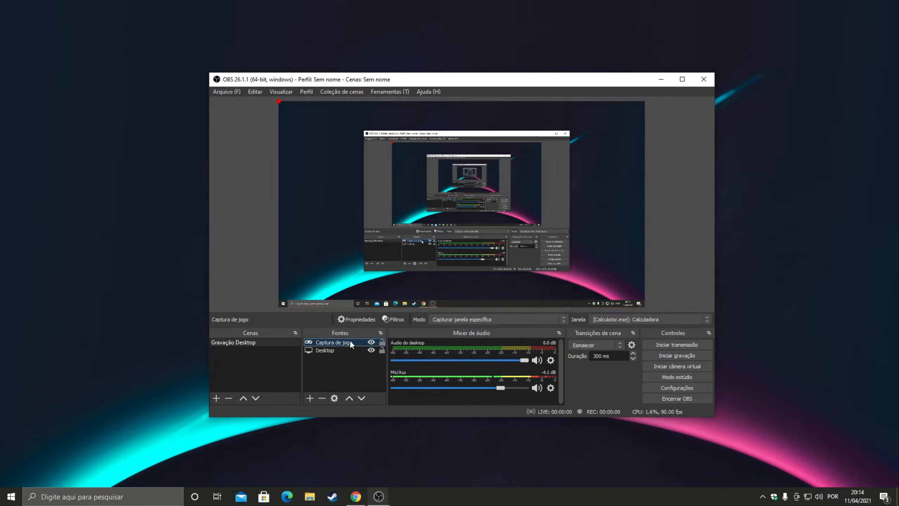
pyautogui.click(352, 349)
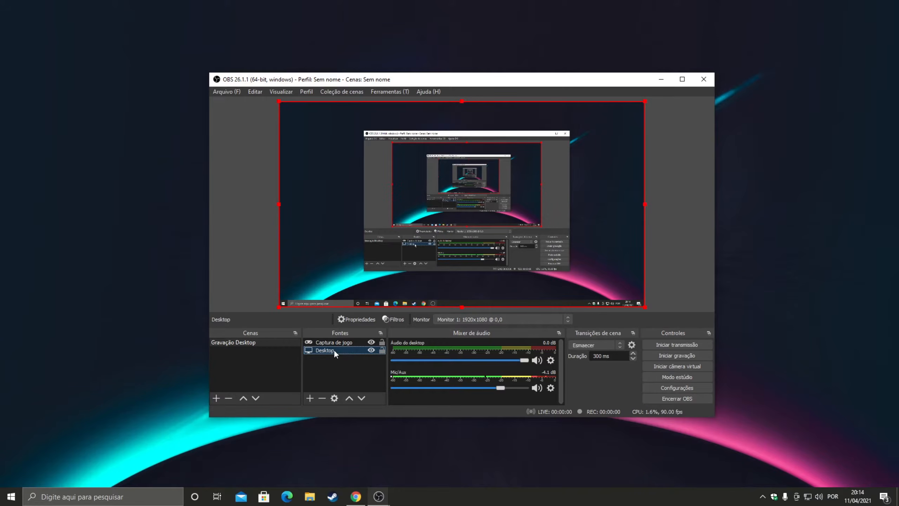
pyautogui.click(336, 342)
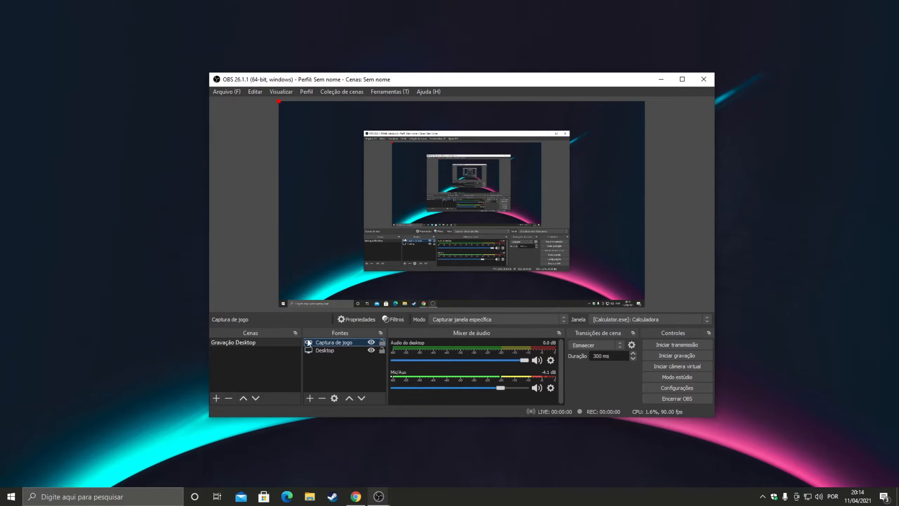
pyautogui.click(340, 353)
# Step: Remove the Captura de jogo source from the Gravação Desktop scene and confirm the removal
pyautogui.click(334, 343)
pyautogui.rightClick(349, 344)
pyautogui.click(383, 219)
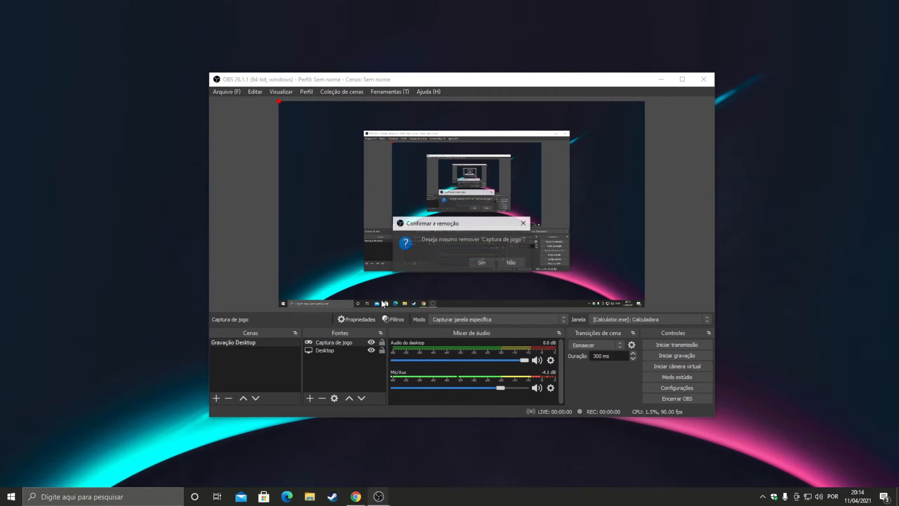
pyautogui.click(480, 262)
# Step: Add a new scene named Gravação Gameplay
pyautogui.click(216, 398)
pyautogui.write('G')
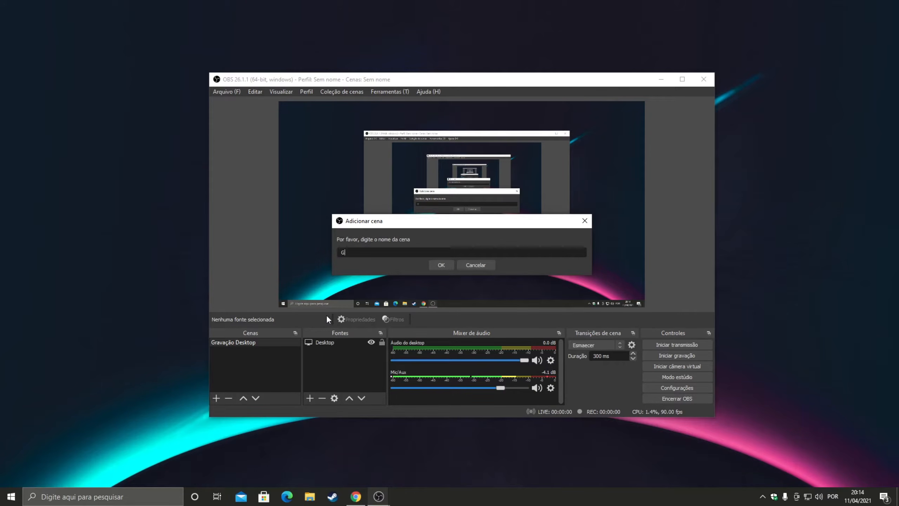
pyautogui.write('ravação Gameplay')
pyautogui.press('Return')
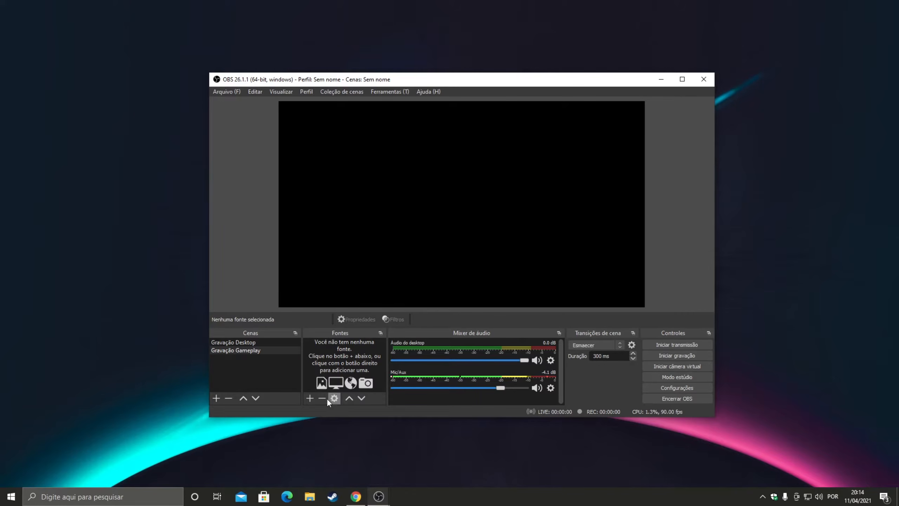
# Step: Create a game capture source (Captura de jogo) with its default name in the Gravação Gameplay scene
pyautogui.click(311, 398)
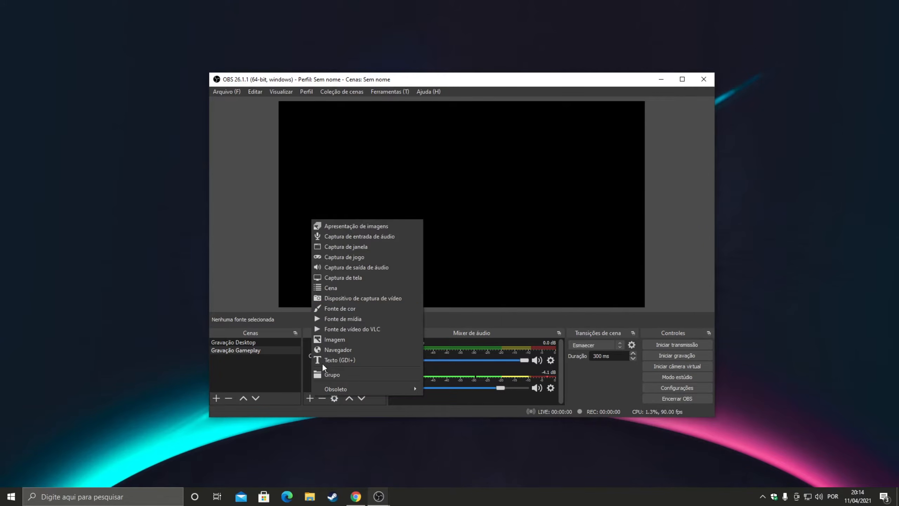
pyautogui.click(351, 253)
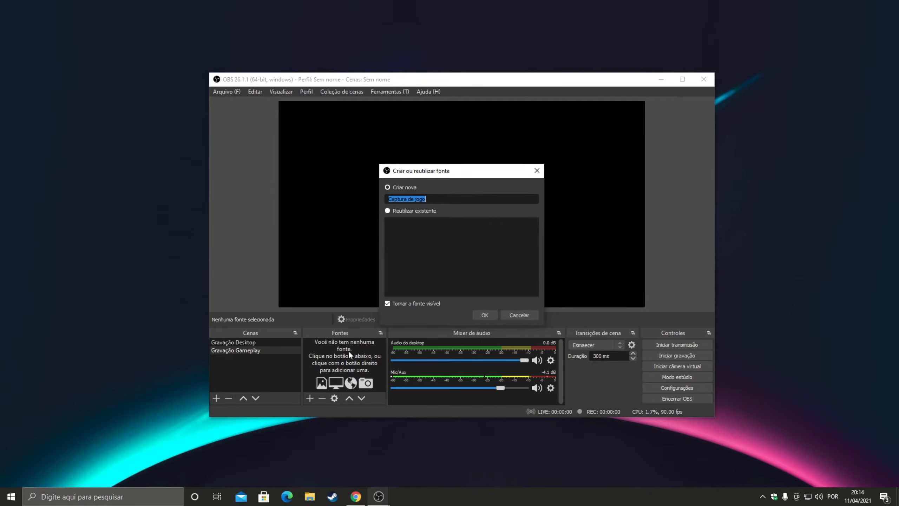
pyautogui.click(485, 315)
# Step: Set the capture mode to Capturar janela específica with the [obs64.exe] OBS window, and accept the properties
pyautogui.click(382, 302)
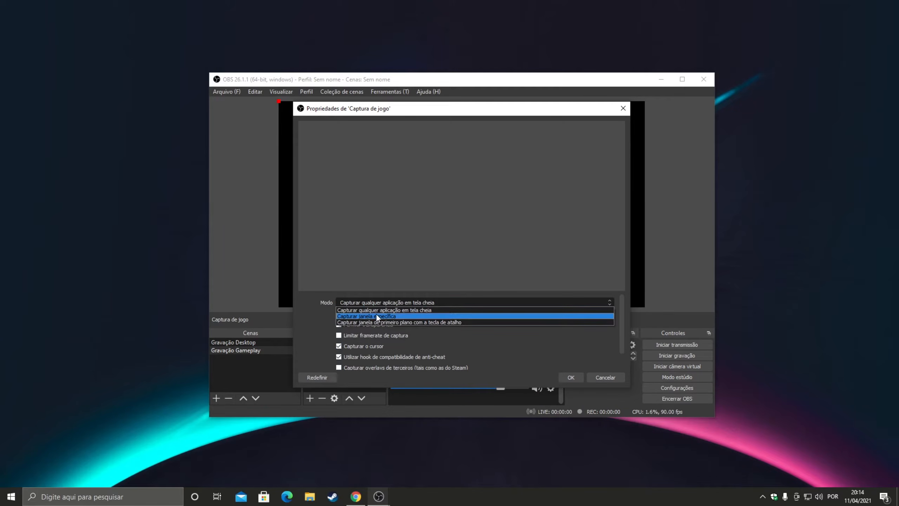
pyautogui.click(376, 314)
pyautogui.click(419, 296)
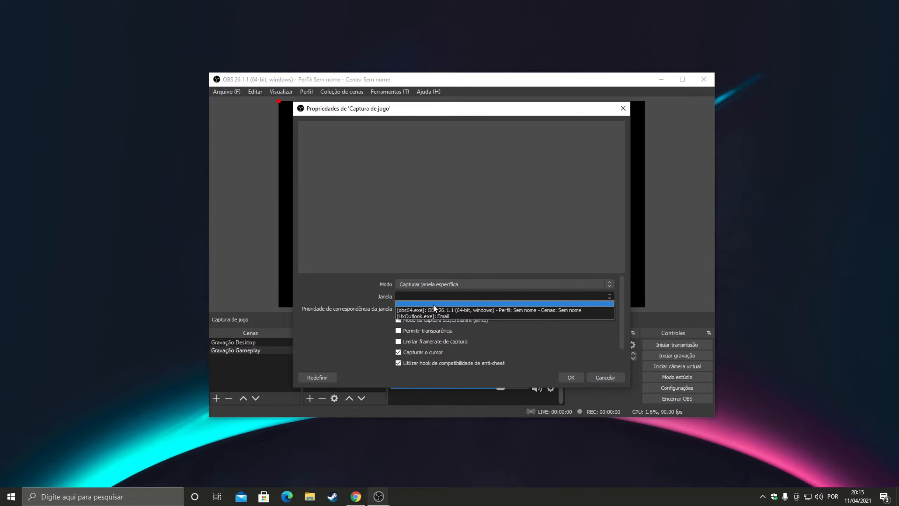
pyautogui.click(455, 316)
pyautogui.click(450, 298)
pyautogui.click(448, 310)
pyautogui.click(570, 378)
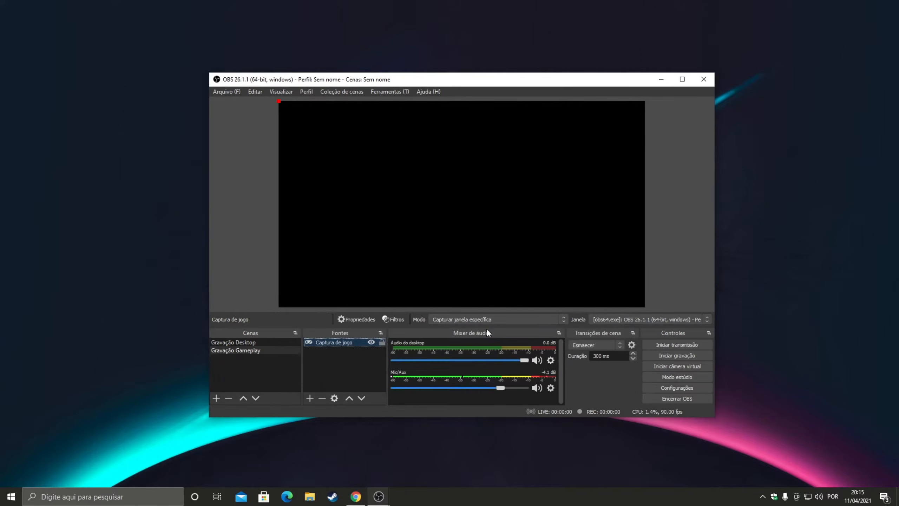
# Step: Move the captured window image from the canvas corner to near the middle of the preview
pyautogui.rightClick(354, 341)
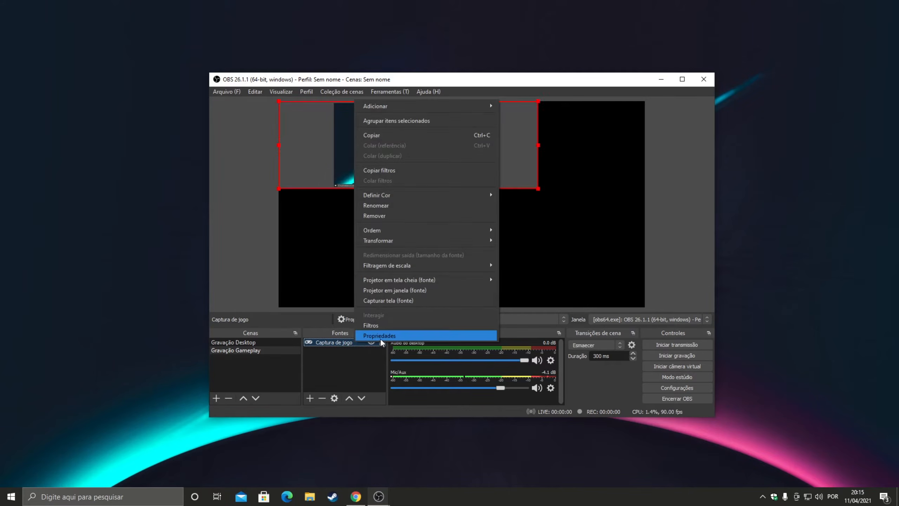
pyautogui.click(297, 202)
pyautogui.click(360, 153)
pyautogui.moveTo(435, 166); pyautogui.dragTo(474, 228)
# Step: Set the Captura de jogo source's window to the blank entry in its properties and accept
pyautogui.rightClick(343, 345)
pyautogui.click(394, 337)
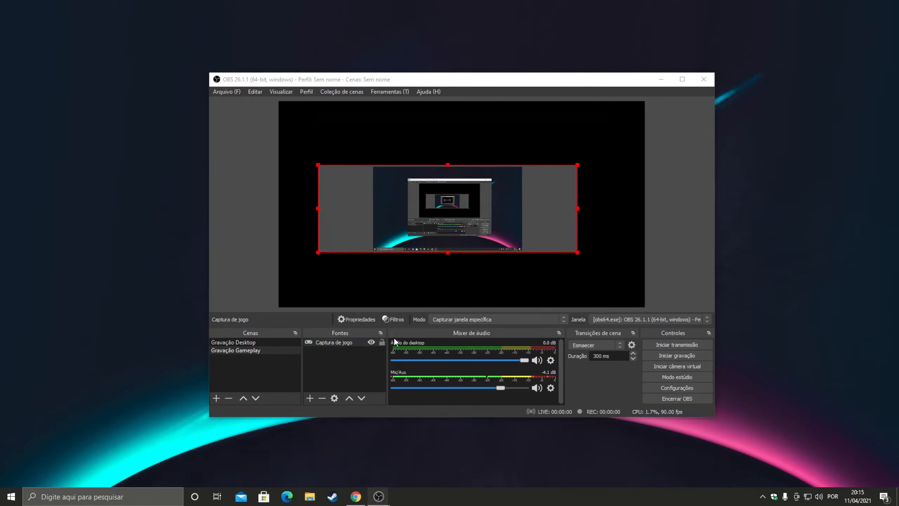
pyautogui.click(419, 301)
pyautogui.click(424, 308)
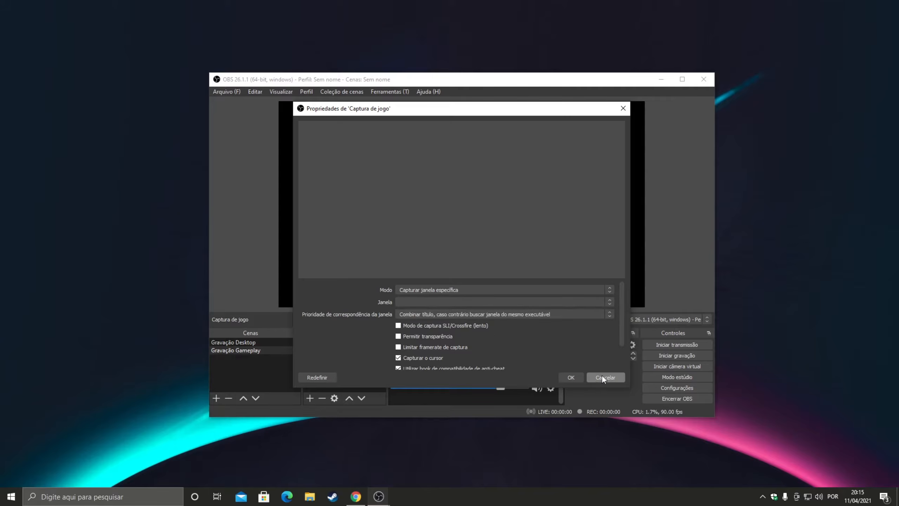
pyautogui.click(580, 380)
# Step: Switch to the Gravação Desktop scene and open the filters of its Desktop source
pyautogui.click(275, 342)
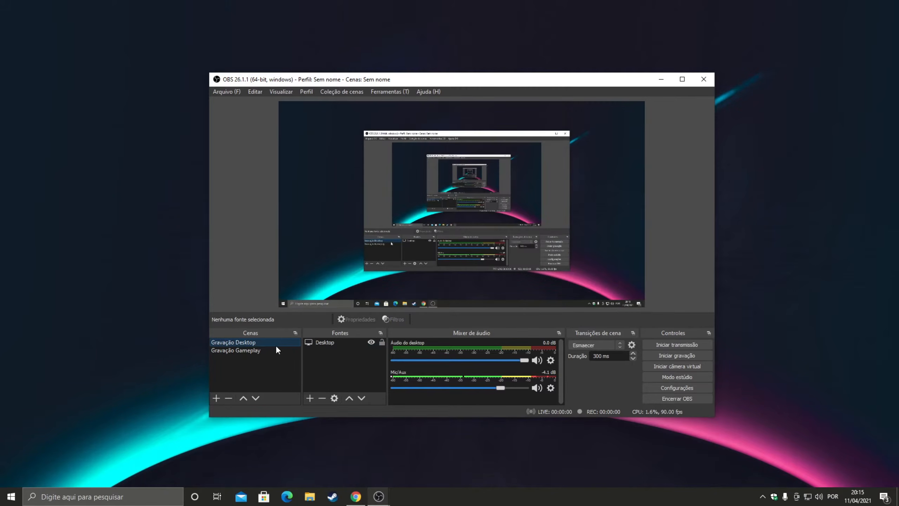
pyautogui.click(333, 342)
pyautogui.rightClick(333, 341)
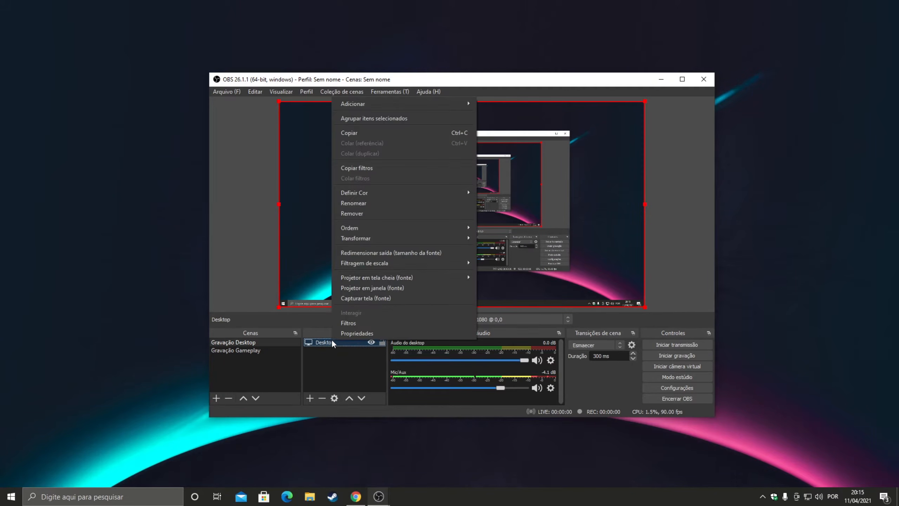
pyautogui.click(343, 323)
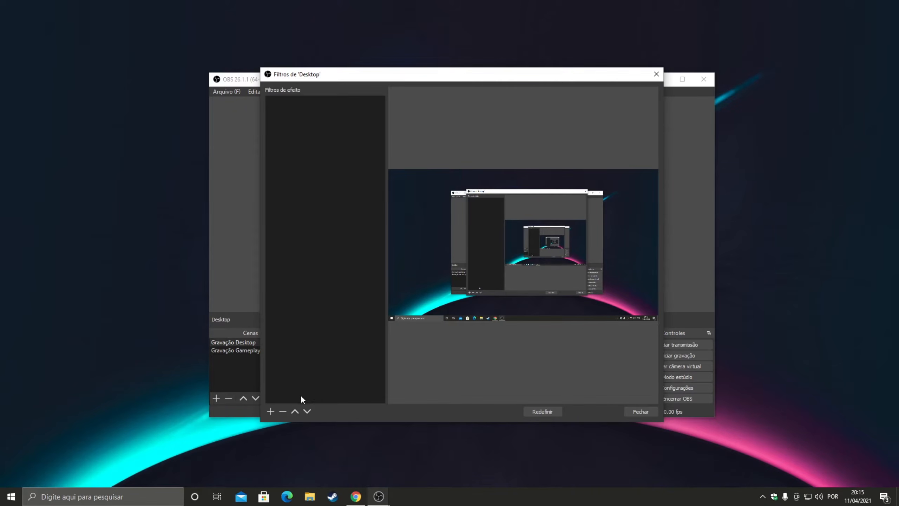
# Step: Add a Dimensionamento/proporção effect filter with its default name to the Desktop source, and close the filters window
pyautogui.click(270, 411)
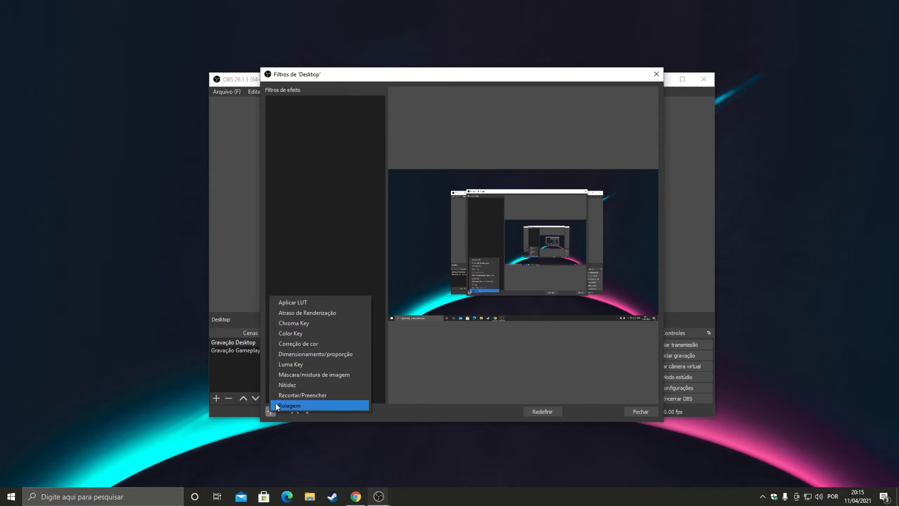
pyautogui.click(343, 353)
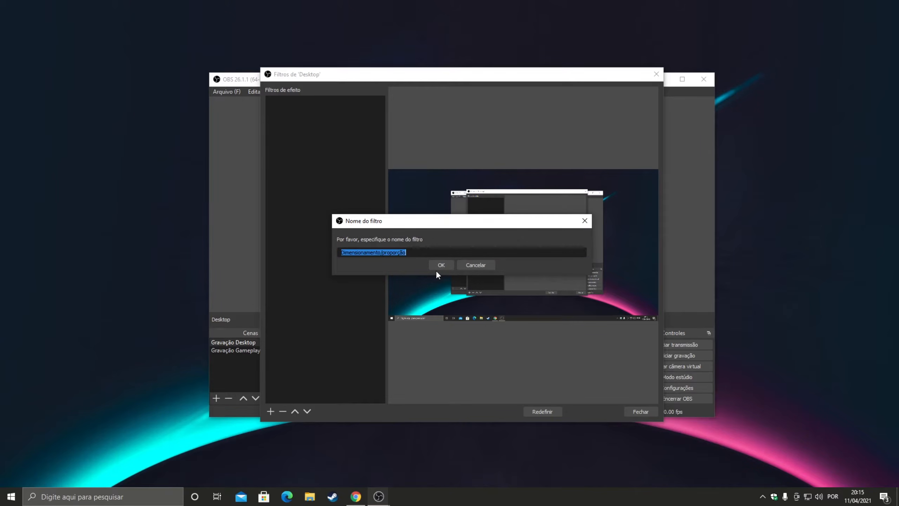
pyautogui.click(436, 268)
pyautogui.click(471, 296)
pyautogui.click(456, 301)
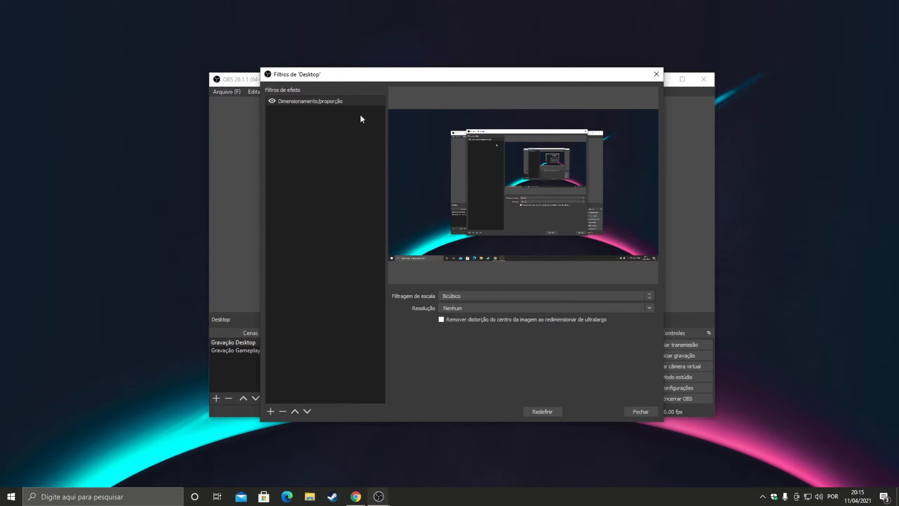
pyautogui.moveTo(353, 80); pyautogui.dragTo(642, 179)
pyautogui.click(466, 254)
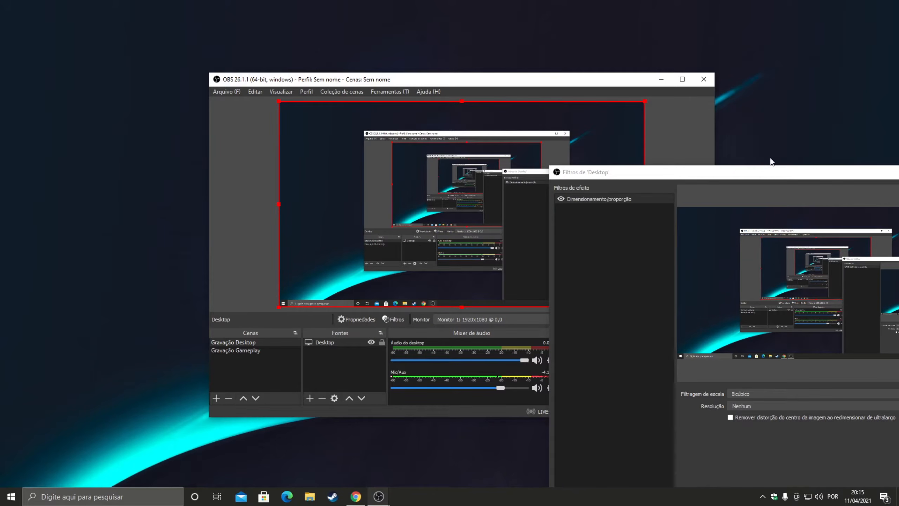
pyautogui.moveTo(752, 179); pyautogui.dragTo(467, 195)
pyautogui.click(662, 189)
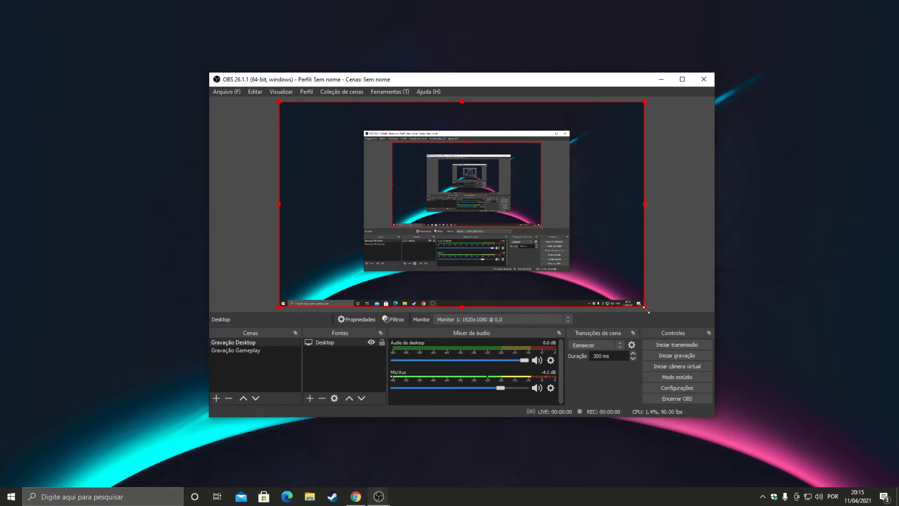
# Step: Shrink the Desktop source to less than half the canvas width, anchored in the upper-left corner of the preview
pyautogui.moveTo(645, 307); pyautogui.dragTo(437, 191)
pyautogui.click(450, 255)
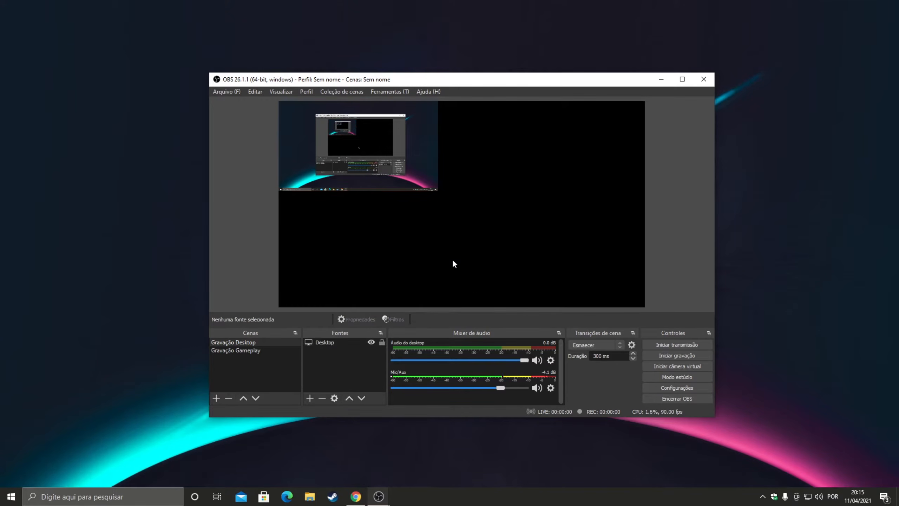
pyautogui.click(398, 159)
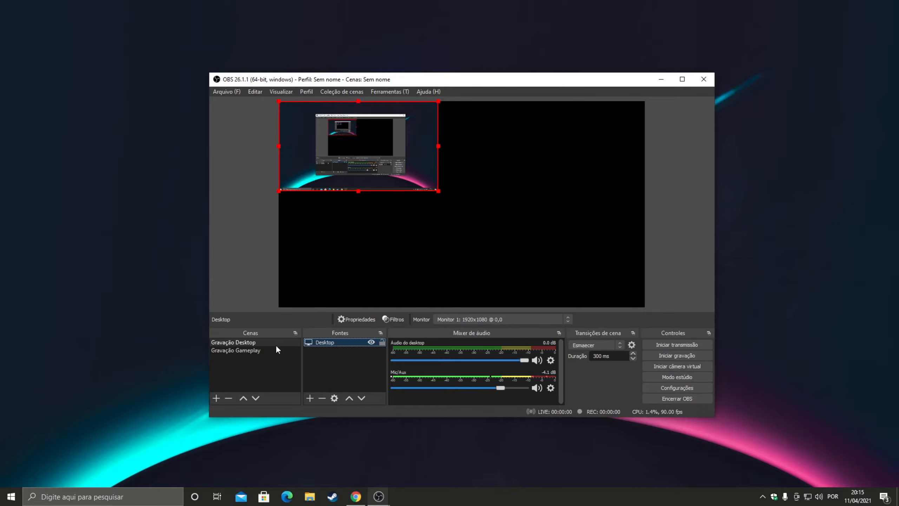
# Step: Reopen the Desktop source's filters and choose Bicúbico as the scale filtering of Dimensionamento/proporção
pyautogui.rightClick(327, 342)
pyautogui.click(346, 320)
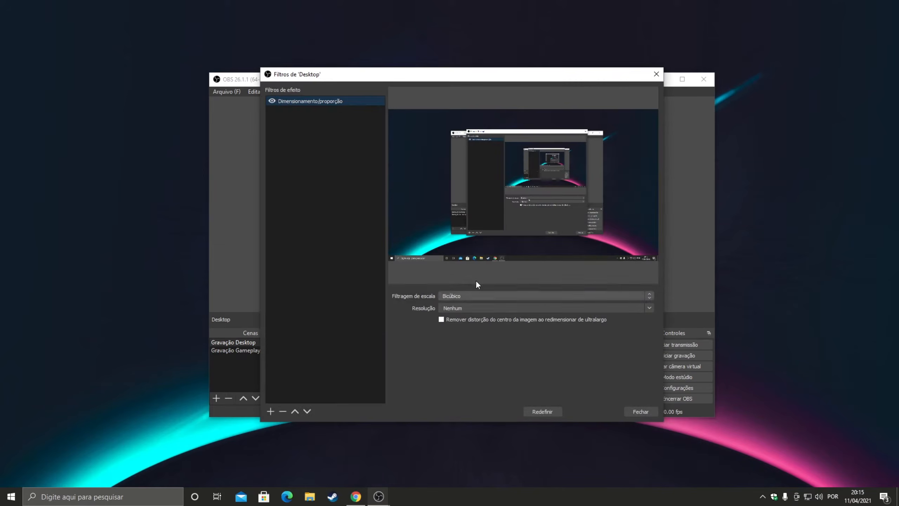
pyautogui.click(464, 296)
pyautogui.click(464, 296)
pyautogui.click(464, 296)
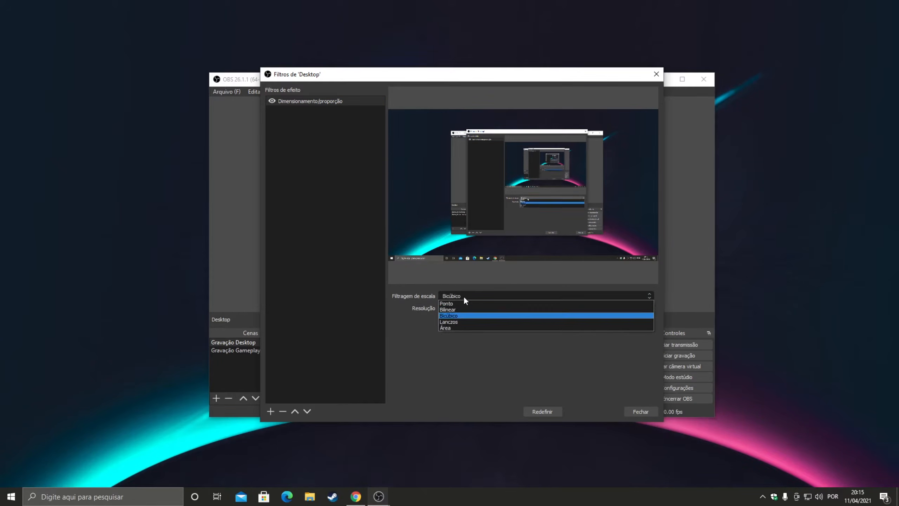
pyautogui.click(462, 316)
# Step: Try 1280x720 as the filter's resolution, set it to 1920x1080 instead, and close the filters window
pyautogui.doubleClick(483, 304)
pyautogui.write('1280x720')
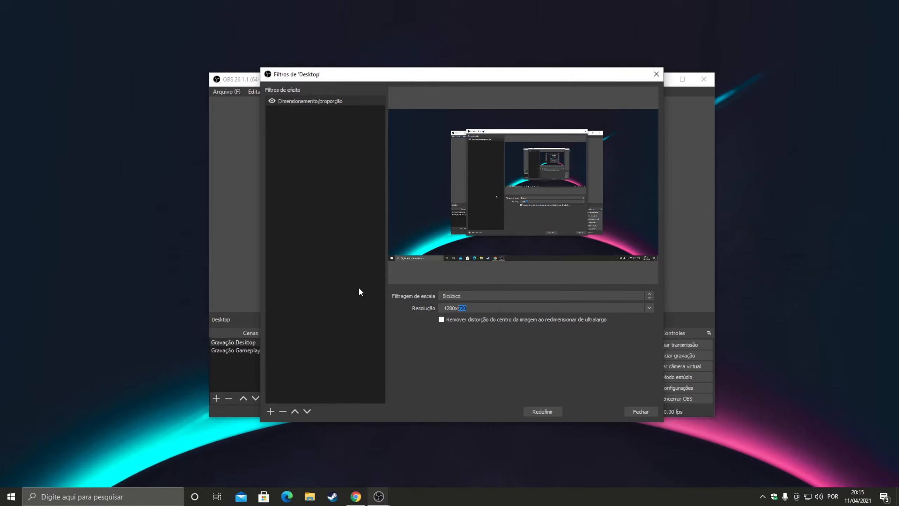
pyautogui.doubleClick(457, 307)
pyautogui.write('1920x1080')
pyautogui.click(639, 412)
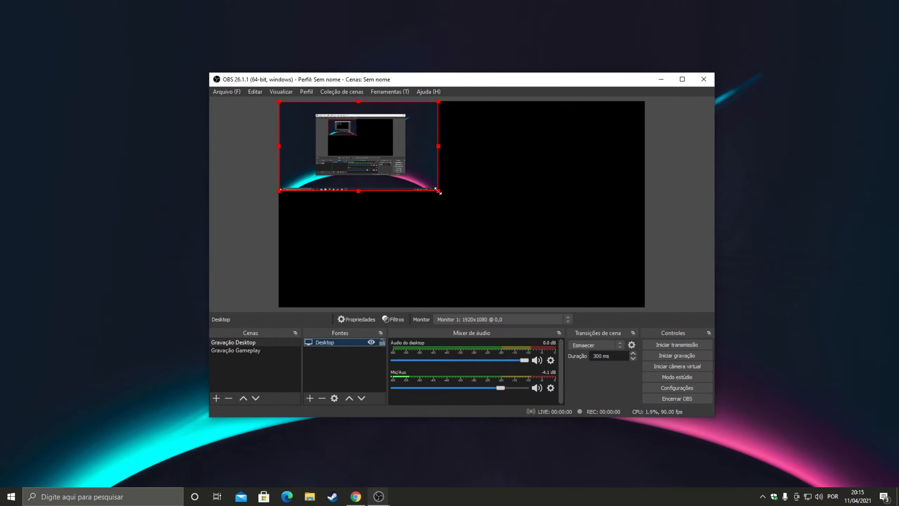
# Step: Enlarge the Desktop source in the preview until it fills the whole canvas, and deselect it
pyautogui.click(361, 257)
pyautogui.click(363, 178)
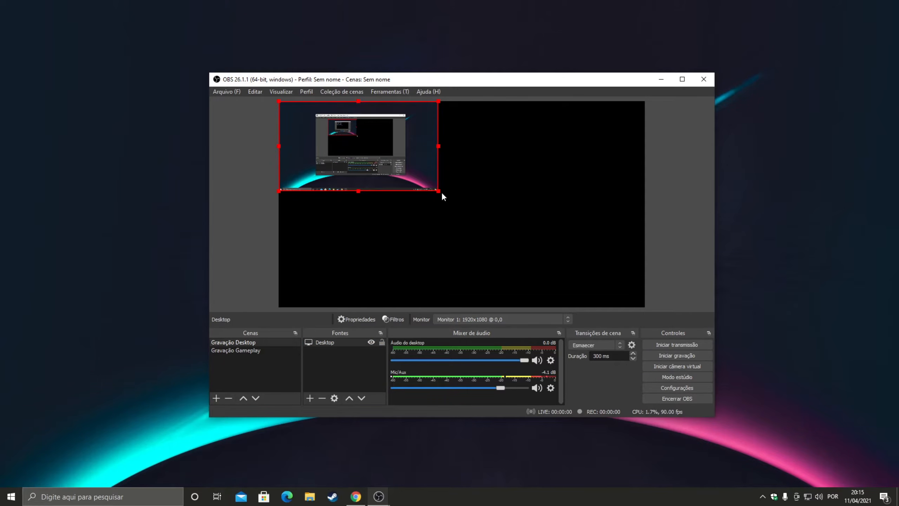
pyautogui.moveTo(439, 192); pyautogui.dragTo(645, 305)
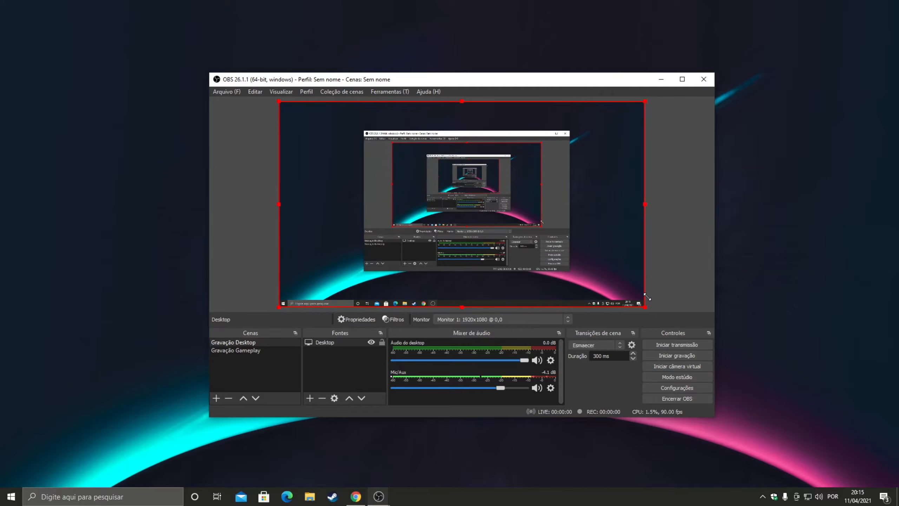
pyautogui.click(666, 283)
# Step: Widen the scene list slightly, and switch to the Gravação Gameplay scene and back to Gravação Desktop
pyautogui.moveTo(301, 346); pyautogui.dragTo(300, 346)
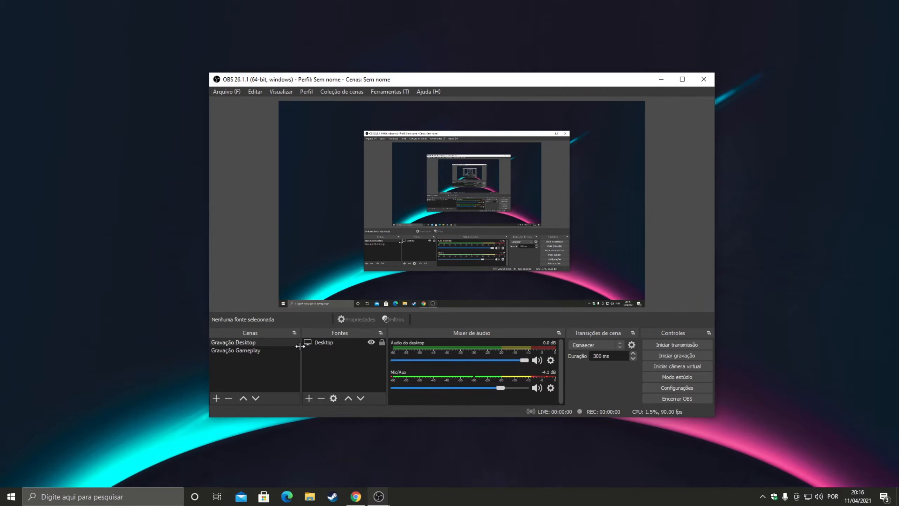
pyautogui.moveTo(300, 346); pyautogui.dragTo(307, 346)
pyautogui.click(269, 356)
pyautogui.click(263, 348)
pyautogui.click(262, 343)
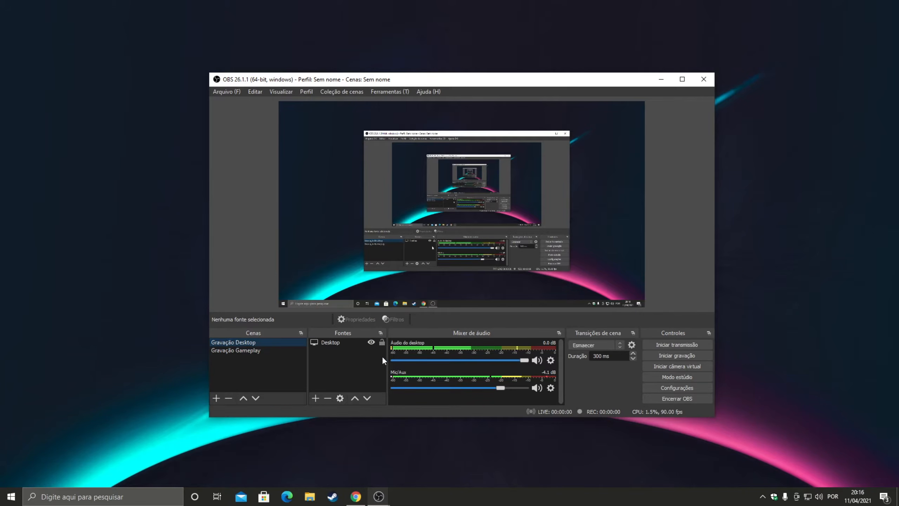
# Step: Open the streaming settings and choose Twitch as the service
pyautogui.click(663, 387)
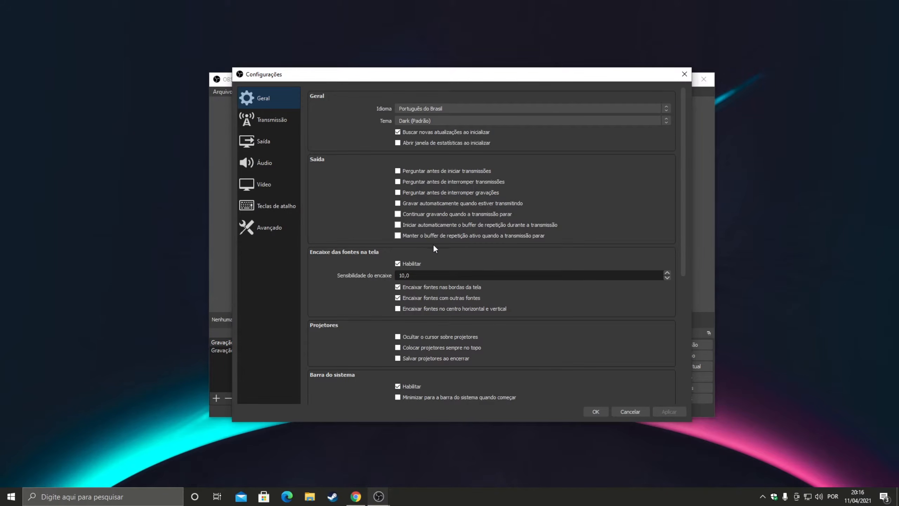
pyautogui.click(263, 128)
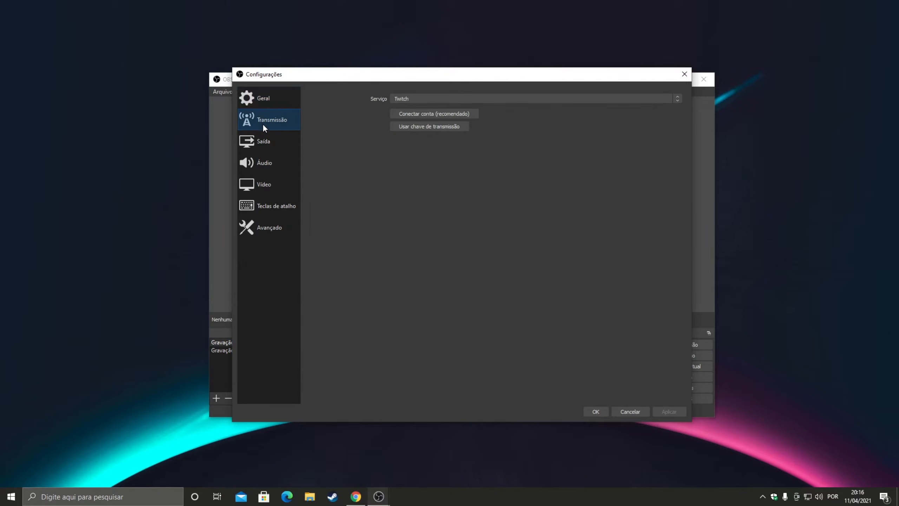
pyautogui.click(405, 99)
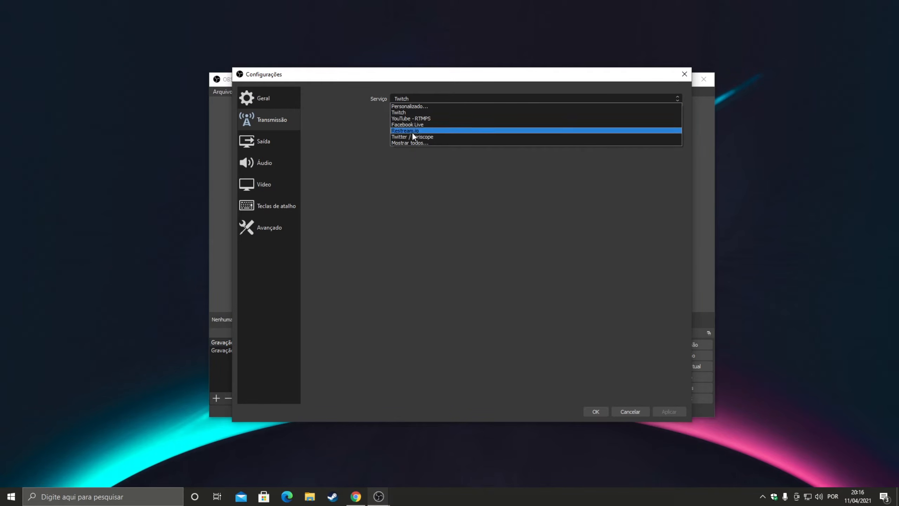
pyautogui.click(408, 112)
# Step: Open the output settings, try the Simples output mode, and return the mode to Avançado
pyautogui.click(282, 144)
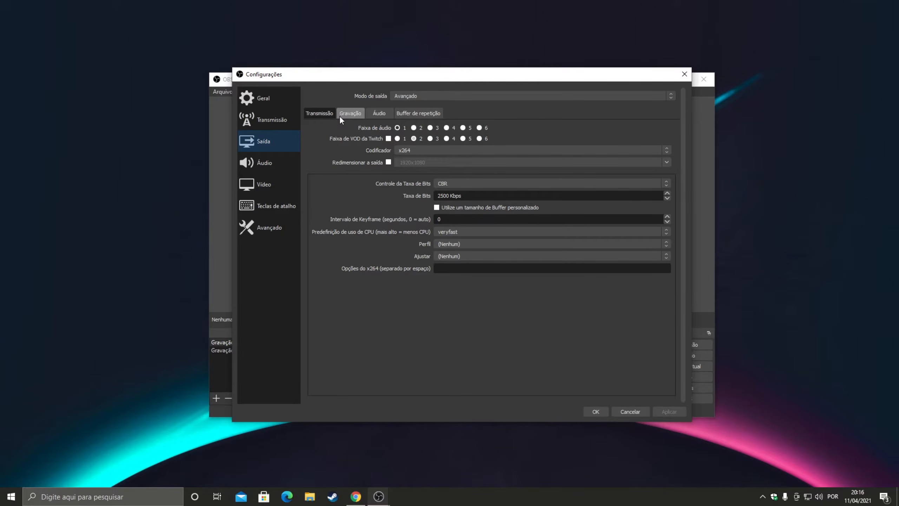
pyautogui.click(406, 91)
pyautogui.click(408, 99)
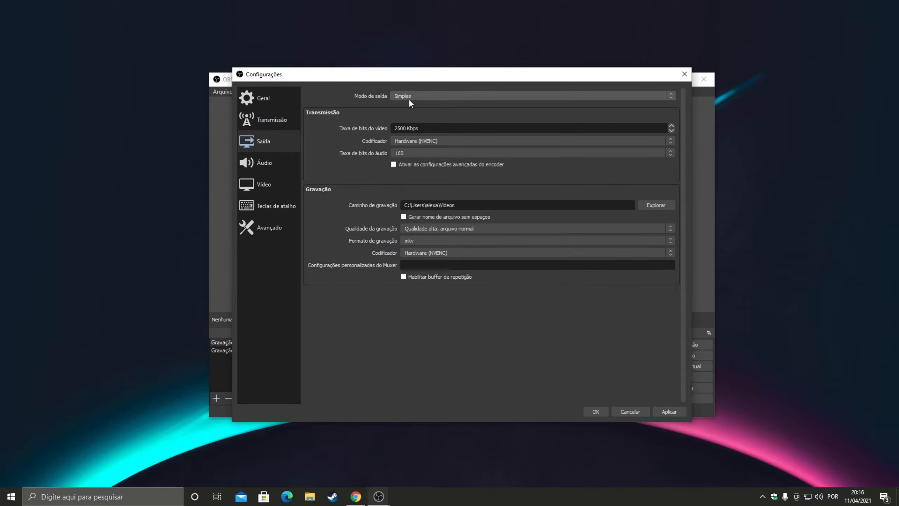
pyautogui.click(408, 98)
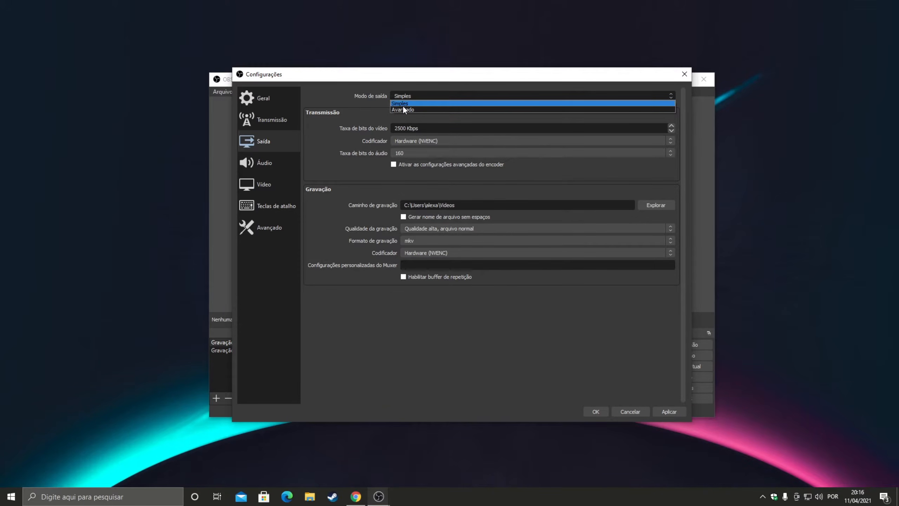
pyautogui.click(401, 109)
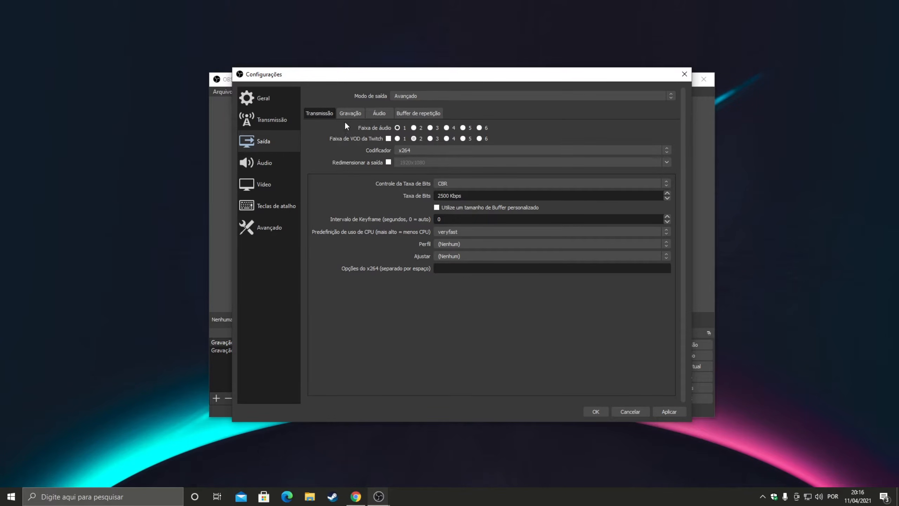
# Step: Try other audio tracks for the stream and the Twitch VOD track option, keeping audio track 1 and VOD off
pyautogui.click(414, 128)
pyautogui.click(452, 128)
pyautogui.click(389, 139)
# Step: Try NVIDIA NVENC H.264 (new) as the streaming encoder
pyautogui.click(400, 149)
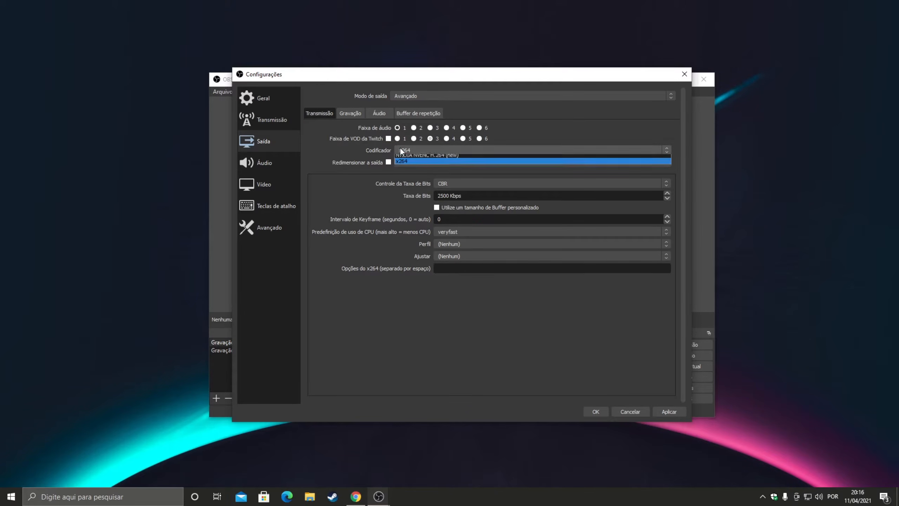
pyautogui.click(399, 149)
pyautogui.click(425, 150)
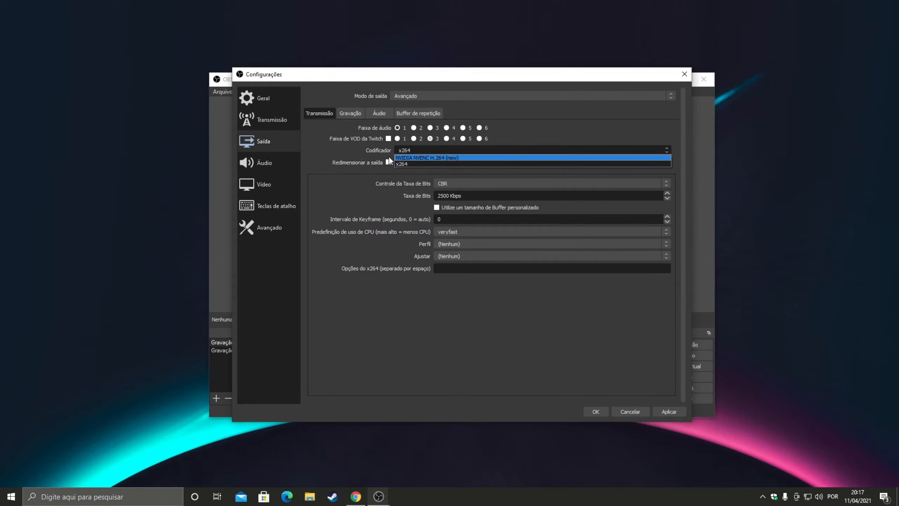
pyautogui.click(436, 158)
pyautogui.click(427, 152)
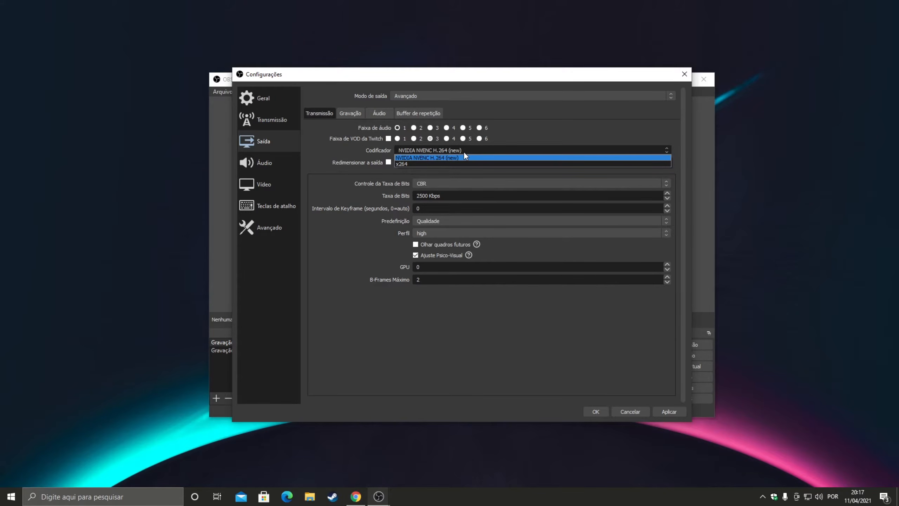
pyautogui.click(432, 160)
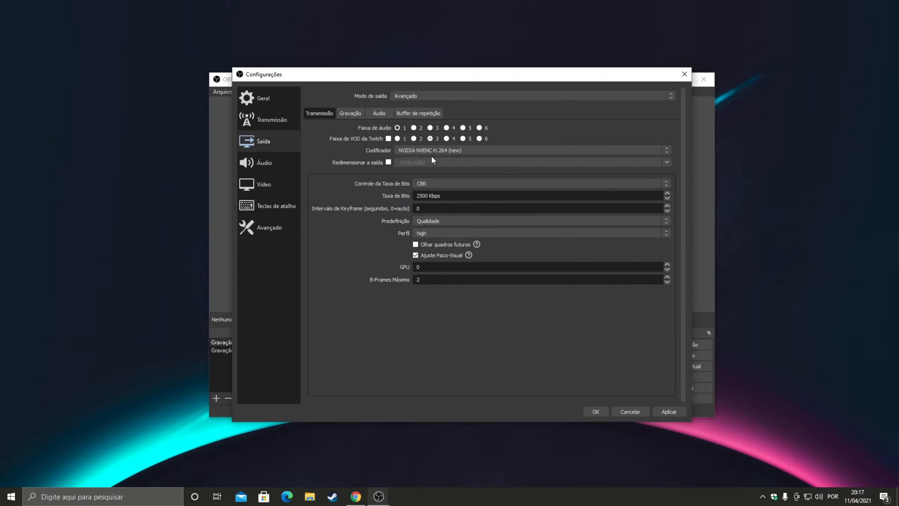
pyautogui.click(429, 153)
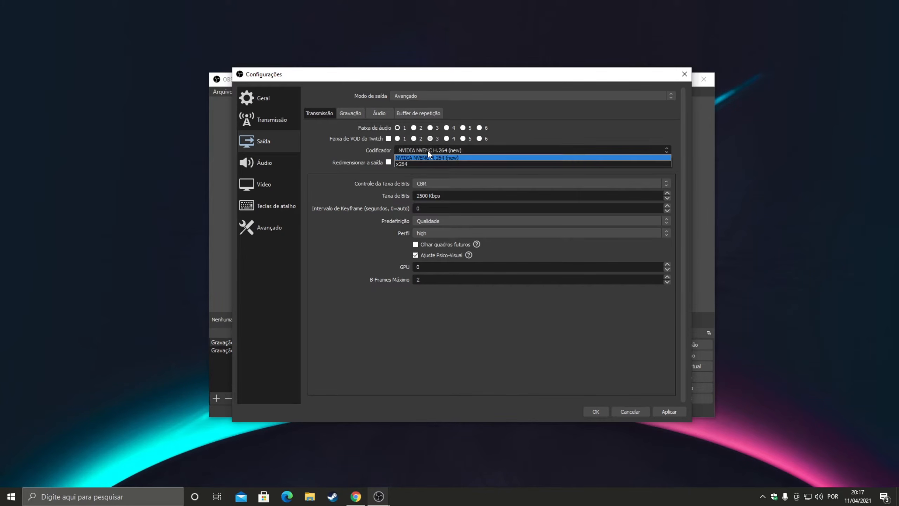
pyautogui.click(429, 152)
pyautogui.click(426, 151)
pyautogui.click(425, 157)
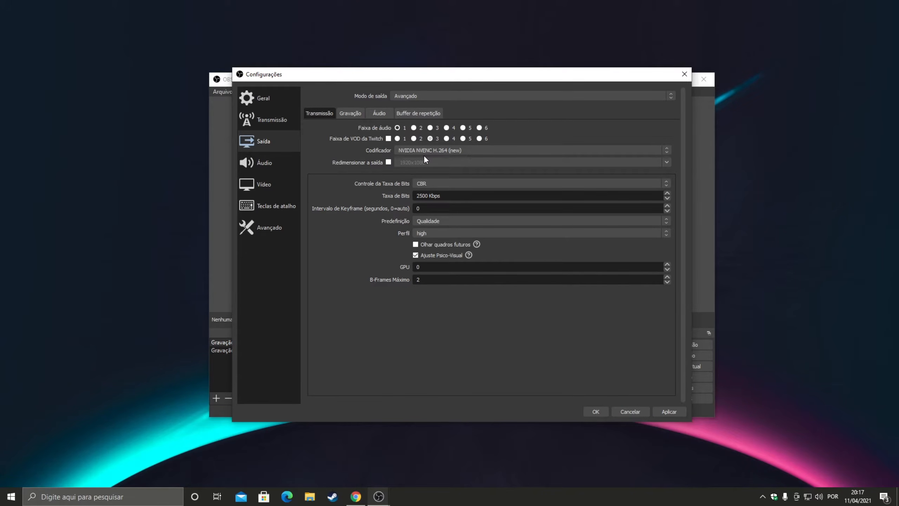
pyautogui.click(429, 150)
pyautogui.click(432, 156)
pyautogui.click(426, 151)
pyautogui.click(428, 156)
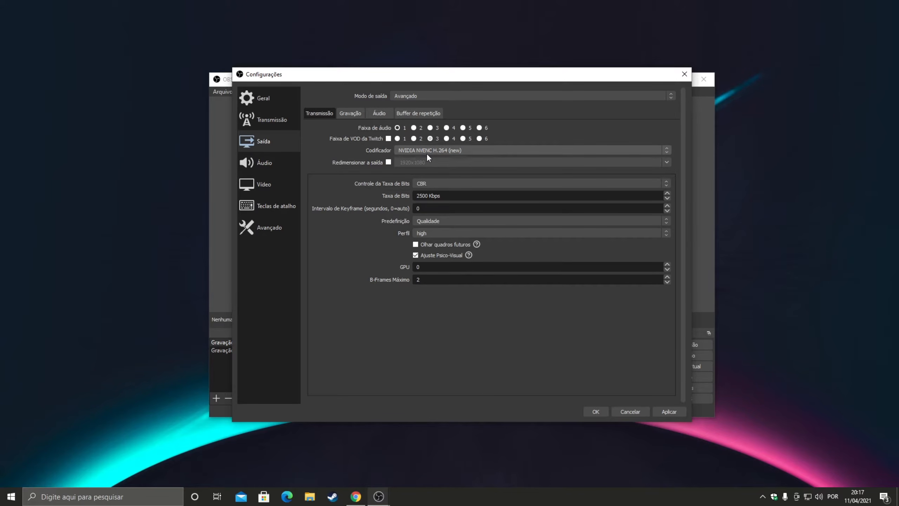
pyautogui.click(424, 149)
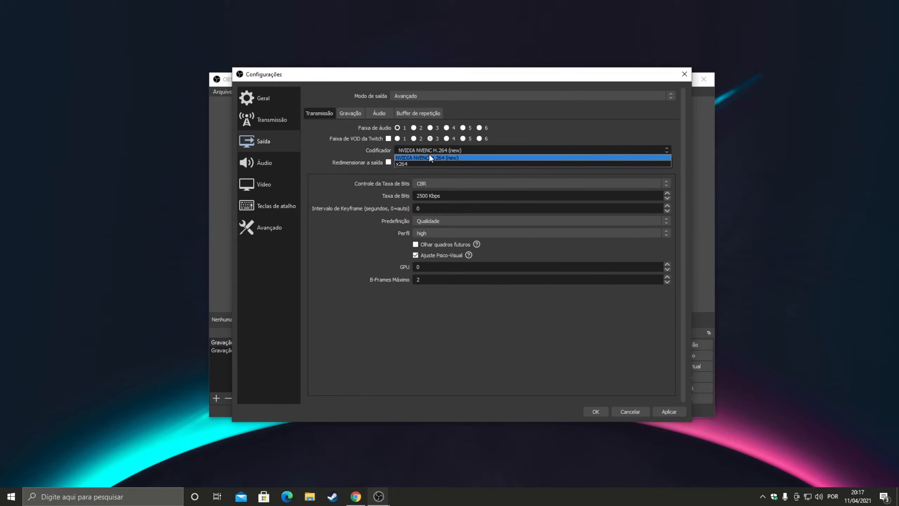
pyautogui.click(430, 158)
# Step: Set the streaming encoder to x264 and enable output rescaling at 1920x1080
pyautogui.click(431, 150)
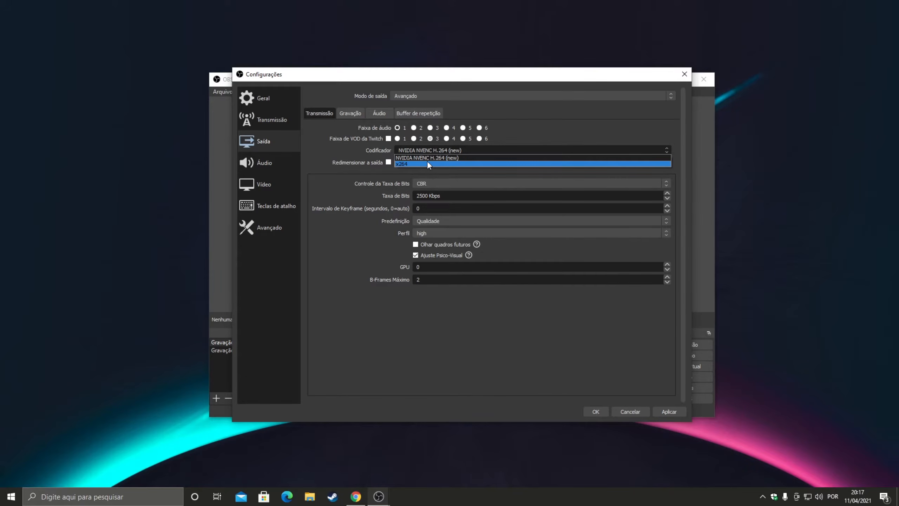
pyautogui.click(428, 164)
pyautogui.click(425, 149)
pyautogui.click(407, 164)
pyautogui.click(417, 150)
pyautogui.click(420, 163)
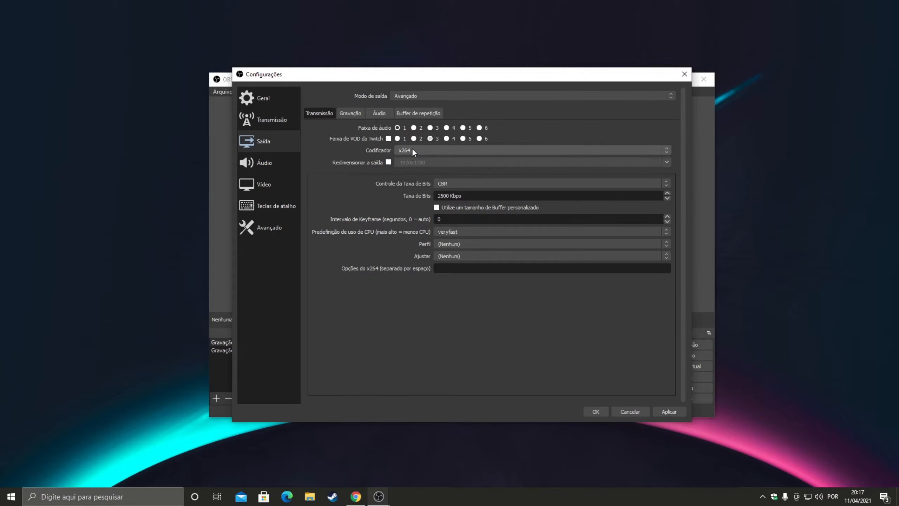
pyautogui.click(412, 149)
pyautogui.click(388, 162)
# Step: Switch the streaming encoder between NVIDIA NVENC H.264 (new) and x264, ending on x264
pyautogui.click(410, 150)
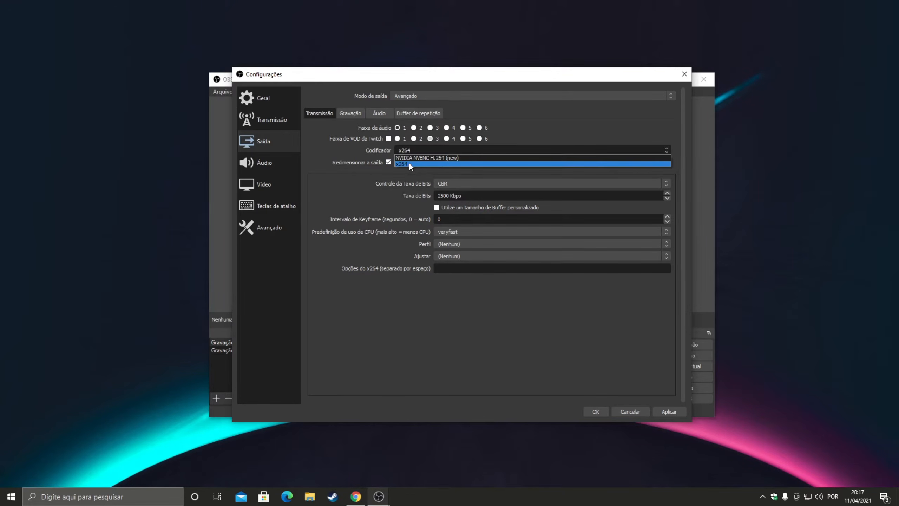
pyautogui.click(408, 157)
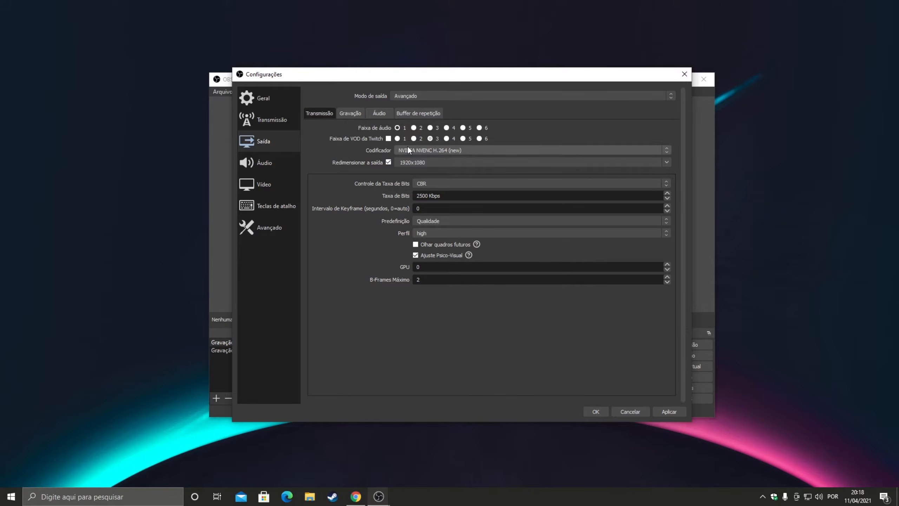
pyautogui.click(420, 149)
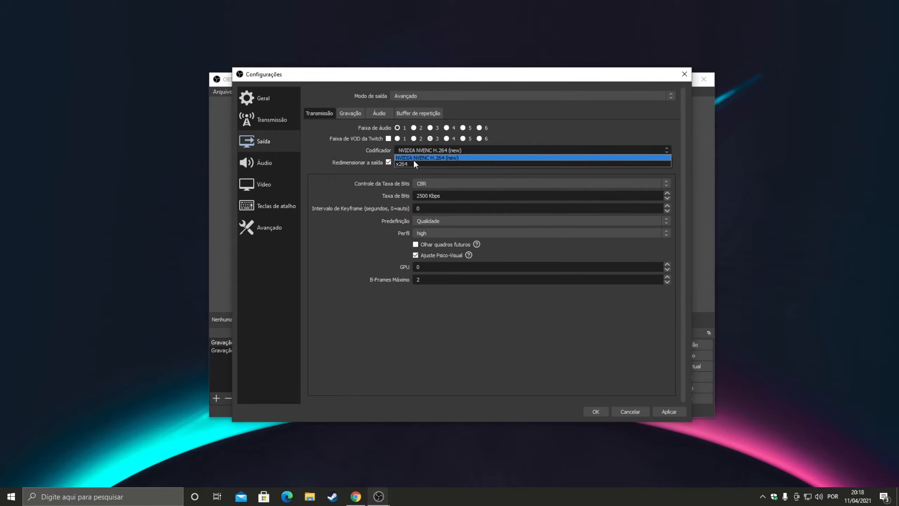
pyautogui.click(414, 163)
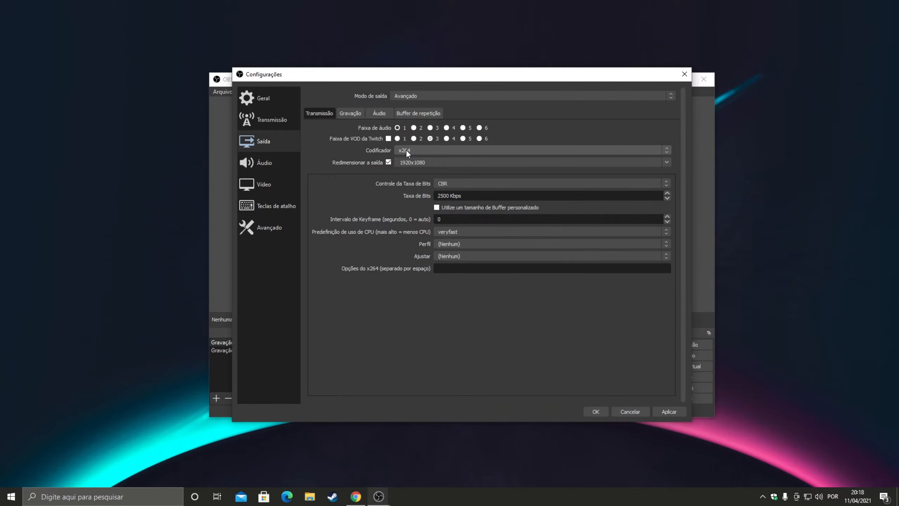
pyautogui.click(409, 150)
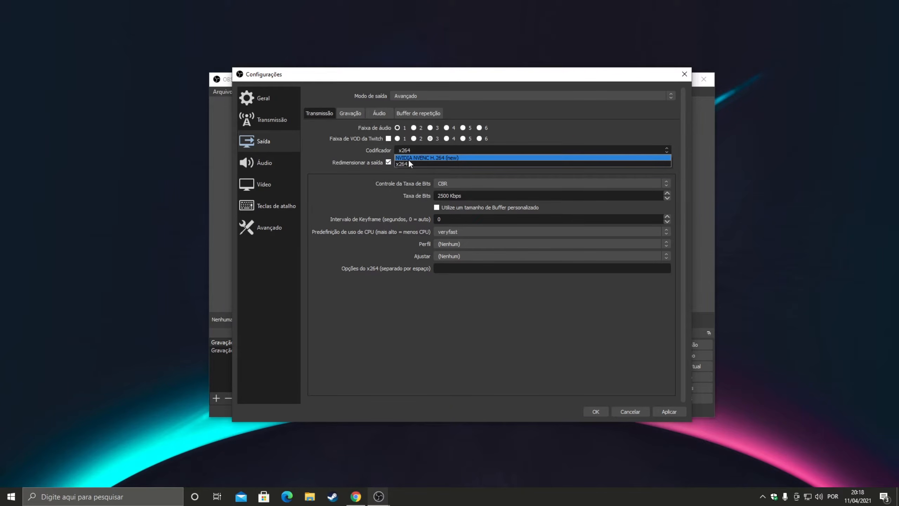
pyautogui.click(422, 158)
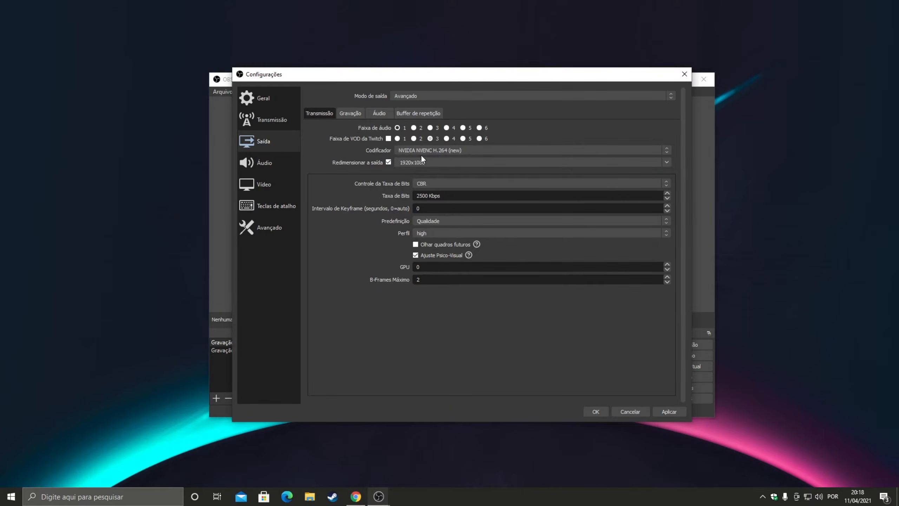
pyautogui.click(418, 150)
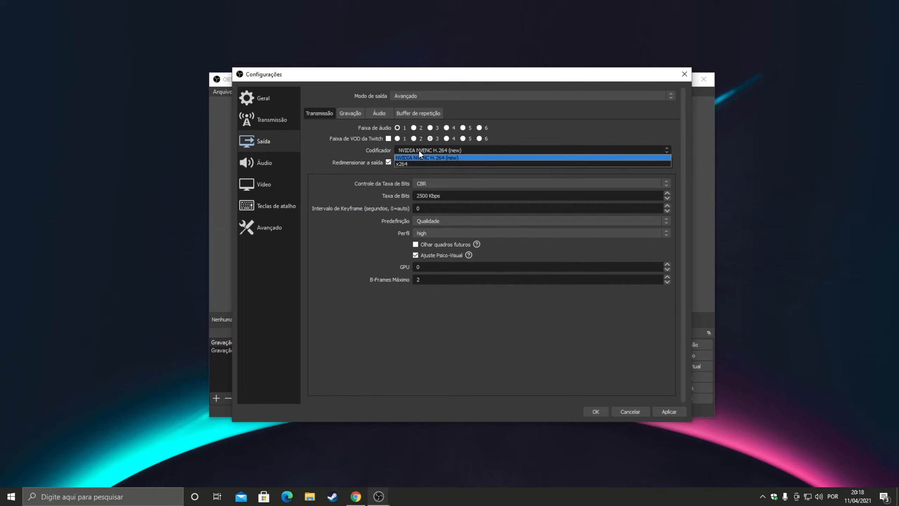
pyautogui.click(412, 161)
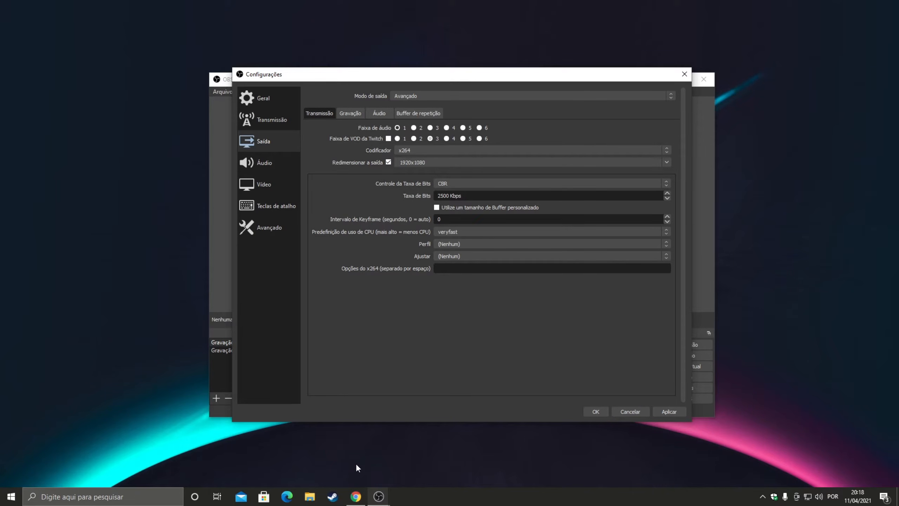
# Step: Switch to Chrome and search Google for "youtube video resolution" in a new tab
pyautogui.click(356, 496)
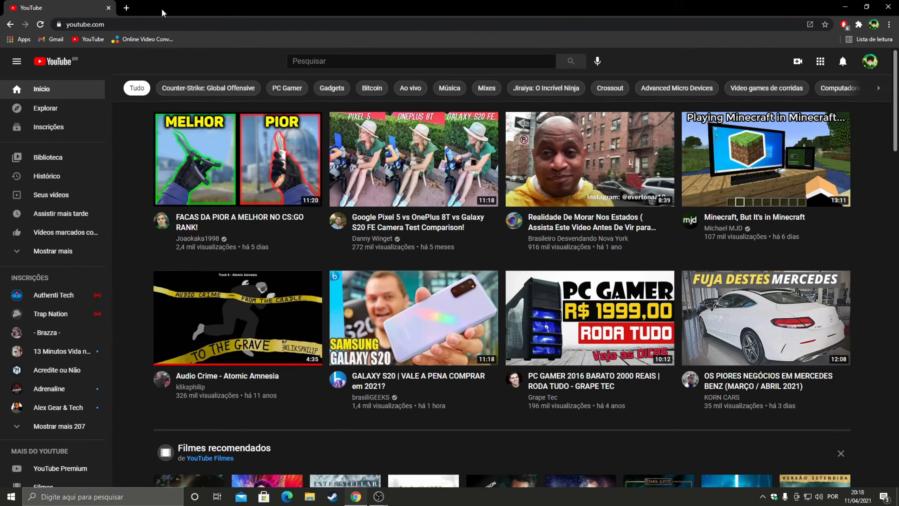
pyautogui.click(126, 6)
pyautogui.write('youtube video re')
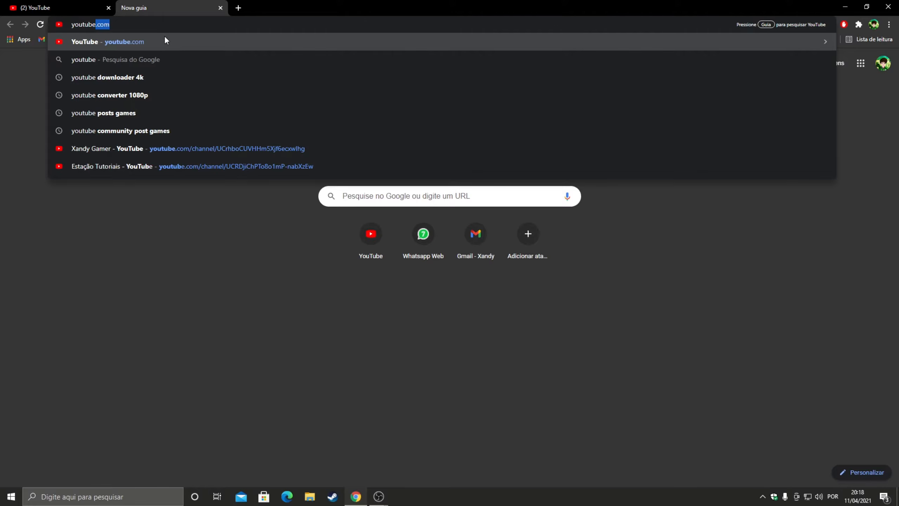
pyautogui.write('solution')
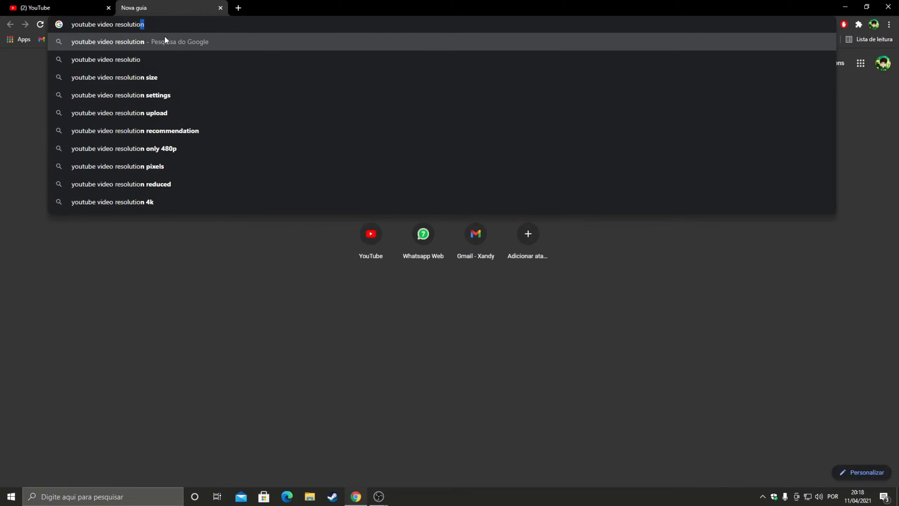
pyautogui.press('Return')
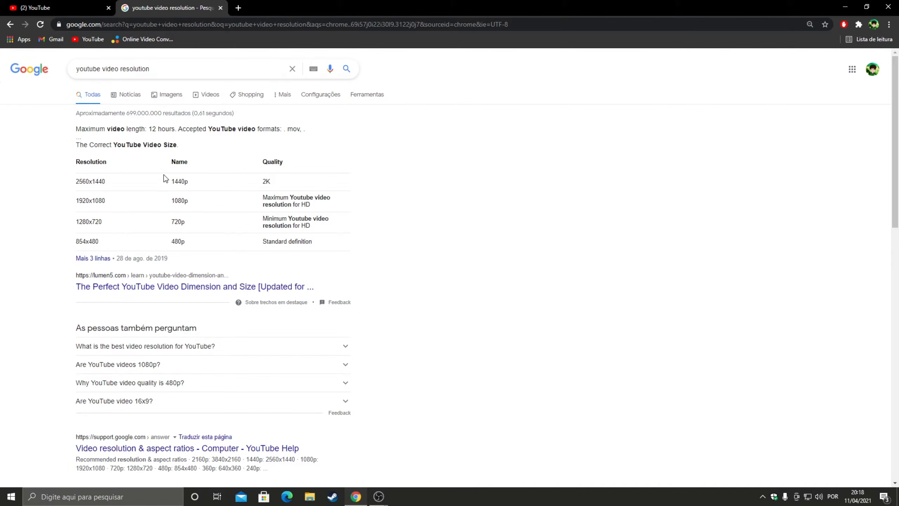
# Step: Examine the resolution table in the search results, comparing the names, pixel sizes and quality of the 1440p, 1080p and 720p rows
pyautogui.doubleClick(180, 200)
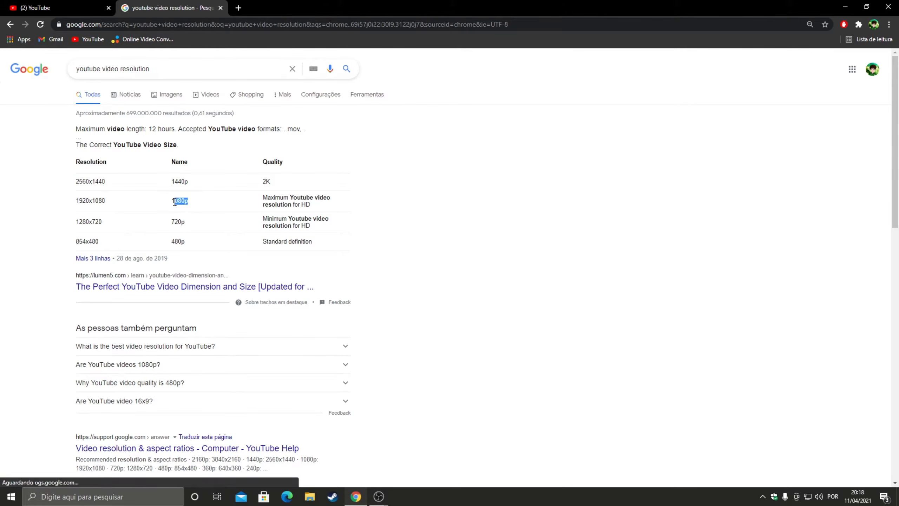
pyautogui.moveTo(114, 202); pyautogui.dragTo(75, 205)
pyautogui.click(76, 204)
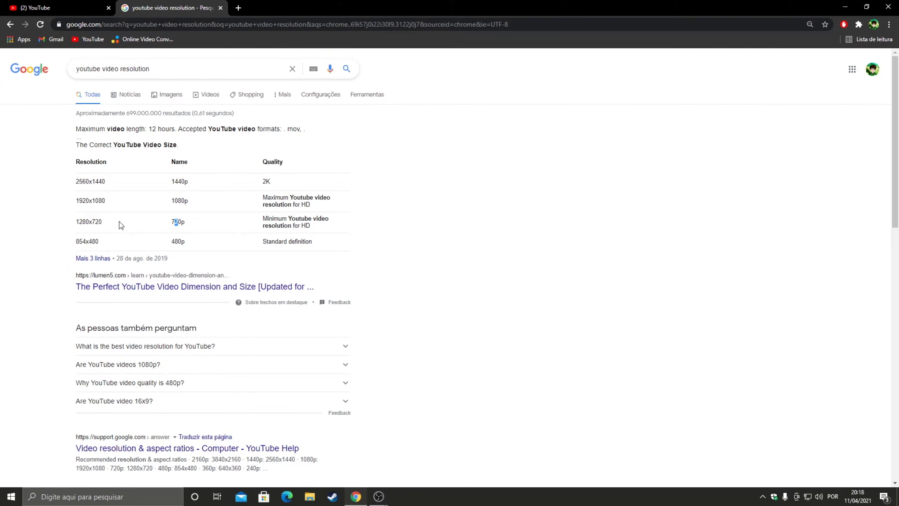
pyautogui.moveTo(103, 222); pyautogui.dragTo(81, 229)
pyautogui.click(92, 222)
pyautogui.moveTo(260, 222); pyautogui.dragTo(313, 225)
pyautogui.click(313, 225)
pyautogui.moveTo(261, 197); pyautogui.dragTo(316, 207)
pyautogui.click(249, 200)
pyautogui.moveTo(262, 179); pyautogui.dragTo(270, 181)
pyautogui.moveTo(77, 204); pyautogui.dragTo(223, 230)
pyautogui.click(196, 227)
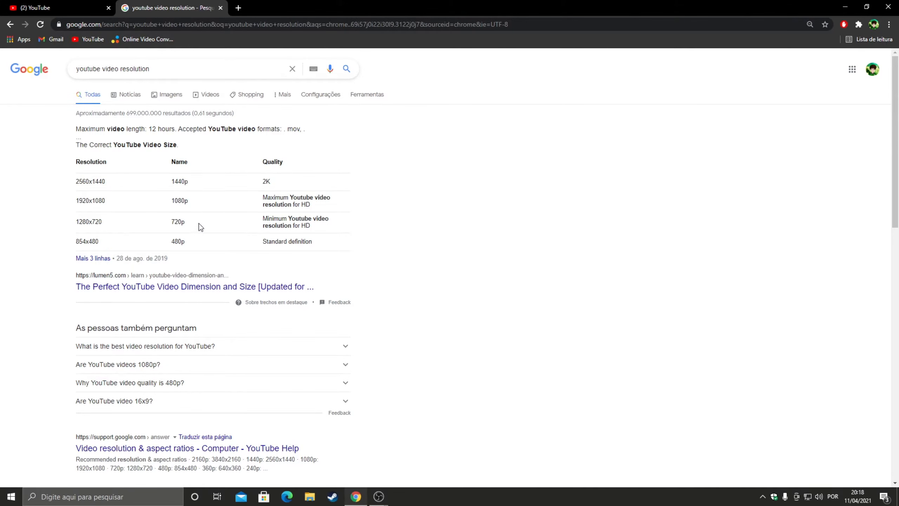
pyautogui.doubleClick(83, 222)
pyautogui.click(171, 222)
pyautogui.moveTo(76, 203); pyautogui.dragTo(132, 204)
pyautogui.click(174, 199)
# Step: Switch back to the OBS output settings and point out the 1920x1080 rescale resolution
pyautogui.click(356, 496)
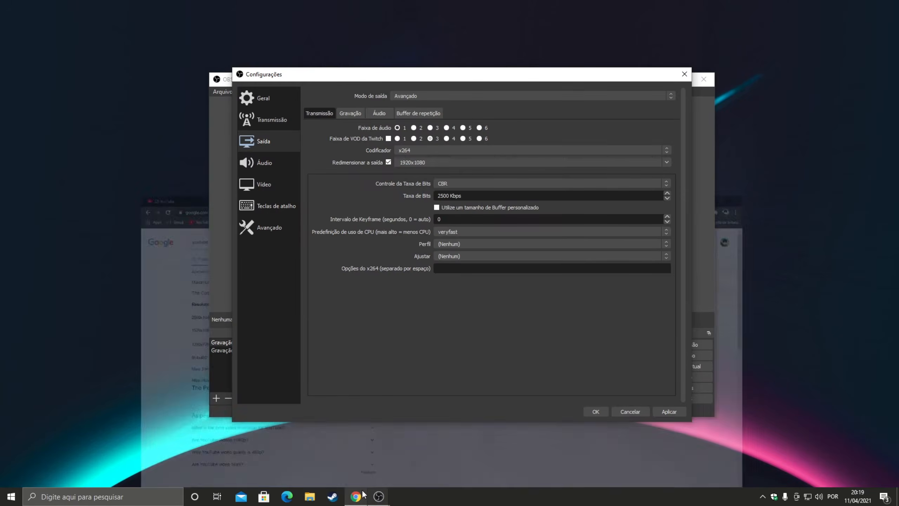
pyautogui.click(432, 162)
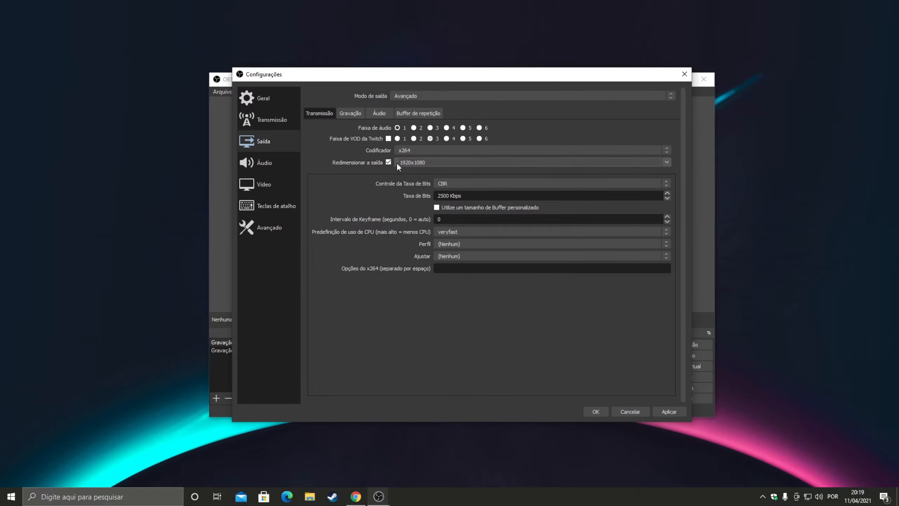
pyautogui.moveTo(424, 163); pyautogui.dragTo(392, 171)
# Step: Review the streaming bitrate control modes while keeping CBR, and highlight the bitrate value
pyautogui.click(439, 184)
pyautogui.click(444, 191)
pyautogui.click(447, 187)
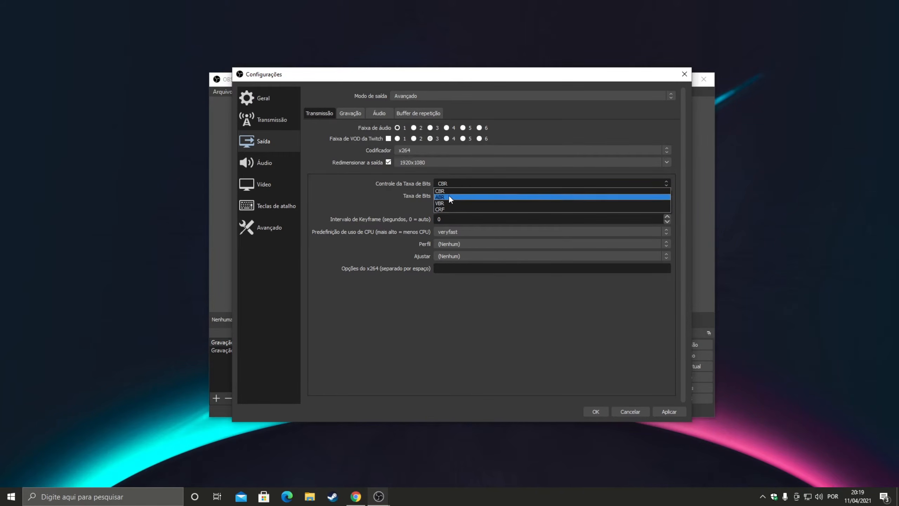
pyautogui.click(445, 181)
pyautogui.click(449, 191)
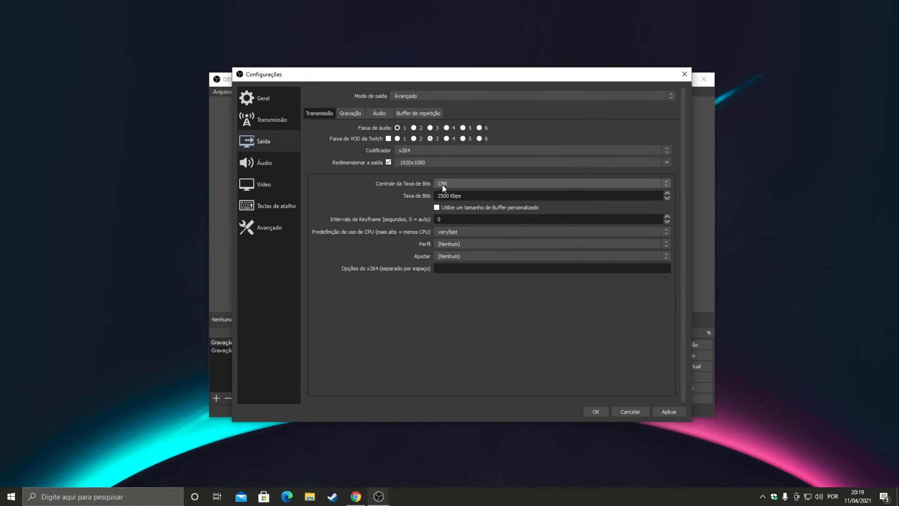
pyautogui.click(442, 184)
pyautogui.click(442, 191)
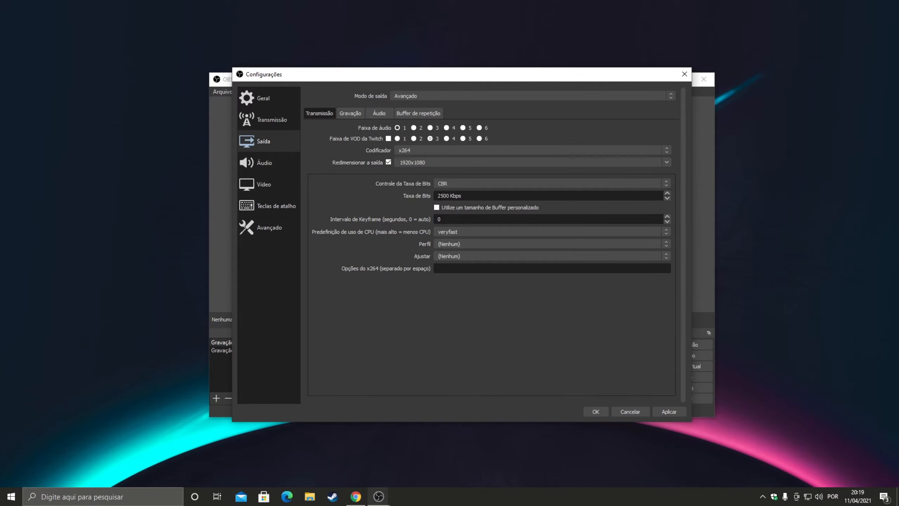
pyautogui.hotkey('shift', 'Right')
pyautogui.hotkey('shift', 'Right')
pyautogui.click(448, 198)
pyautogui.moveTo(444, 197); pyautogui.dragTo(438, 198)
pyautogui.scroll(-2, 463, 185)
# Step: Switch the streaming bitrate control mode to VBR
pyautogui.click(454, 184)
pyautogui.click(456, 184)
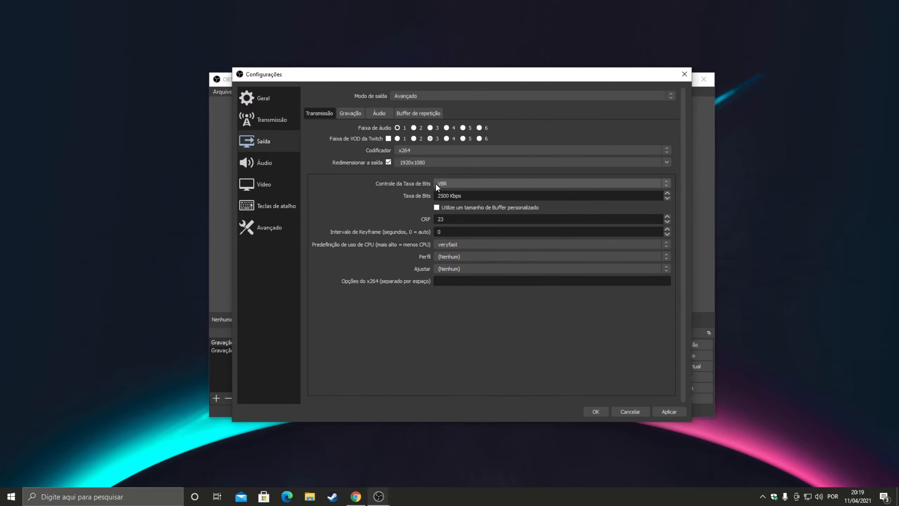
pyautogui.click(448, 183)
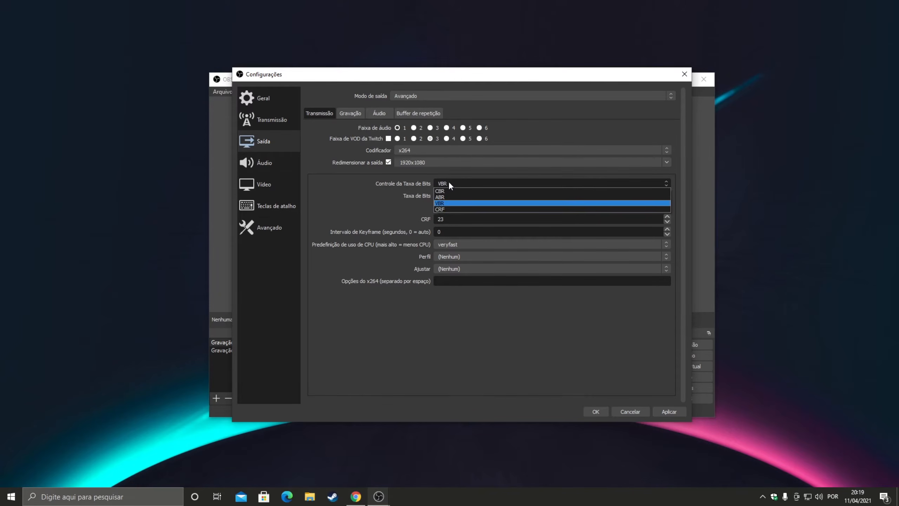
pyautogui.click(447, 203)
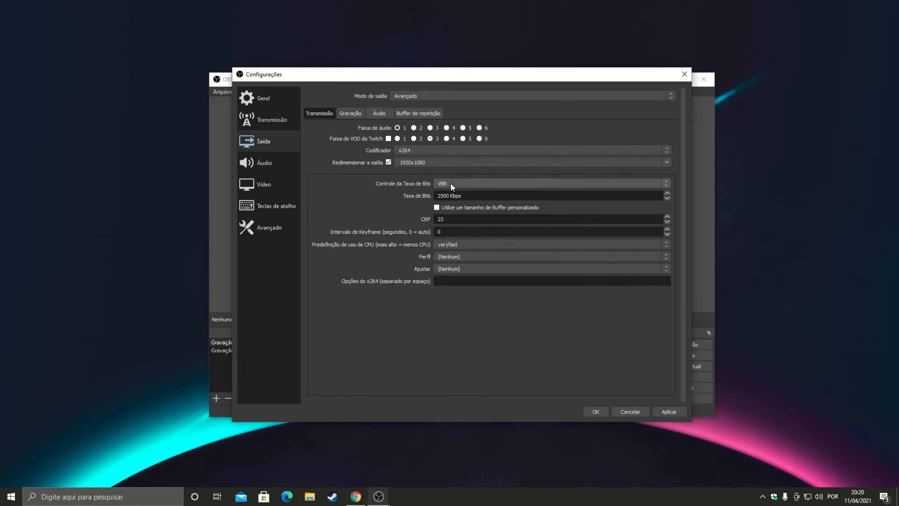
pyautogui.click(451, 184)
pyautogui.click(449, 204)
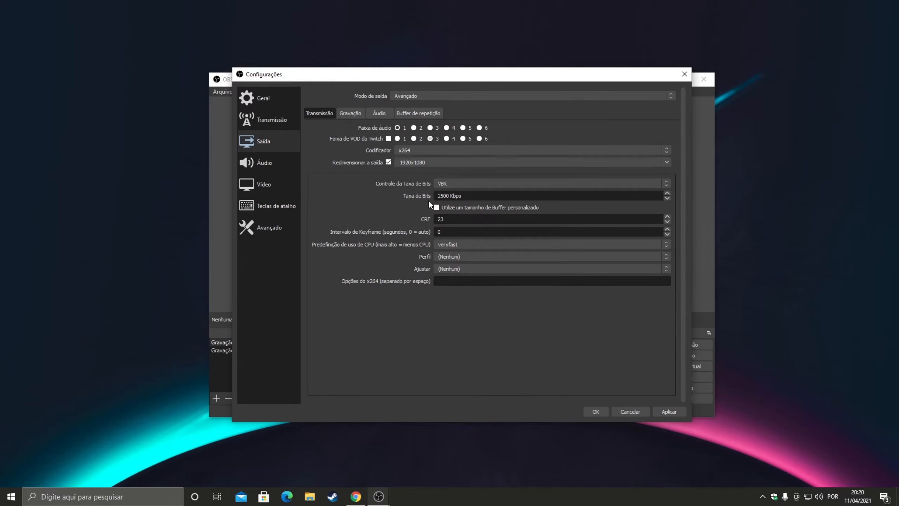
# Step: Highlight the streaming bitrate value and point out its relation to the VBR rate control mode
pyautogui.moveTo(463, 195); pyautogui.dragTo(436, 197)
pyautogui.click(464, 196)
pyautogui.moveTo(461, 198); pyautogui.dragTo(409, 198)
pyautogui.click(461, 197)
pyautogui.click(458, 196)
pyautogui.click(454, 186)
pyautogui.click(415, 185)
pyautogui.moveTo(443, 195); pyautogui.dragTo(448, 191)
# Step: Set the streaming rate control back to CBR and the bitrate to 15000 Kbps
pyautogui.click(467, 184)
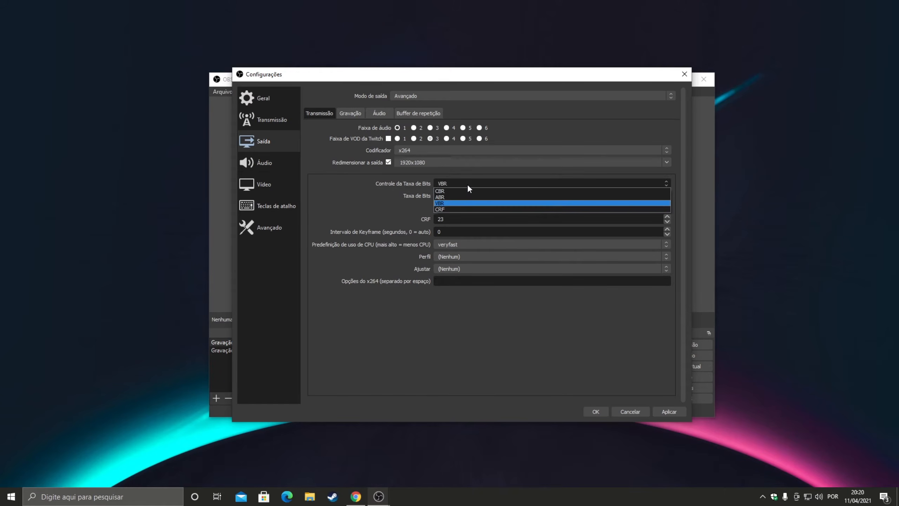
pyautogui.click(460, 191)
pyautogui.moveTo(444, 195); pyautogui.dragTo(439, 194)
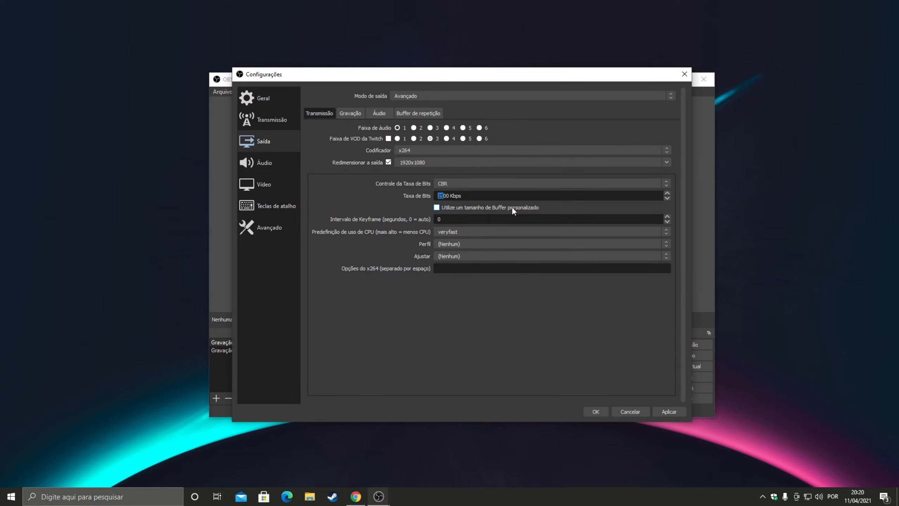
pyautogui.moveTo(469, 195); pyautogui.dragTo(424, 197)
pyautogui.write('15000')
# Step: Switch to Chrome and search Google for "youtube bit rate"
pyautogui.click(369, 502)
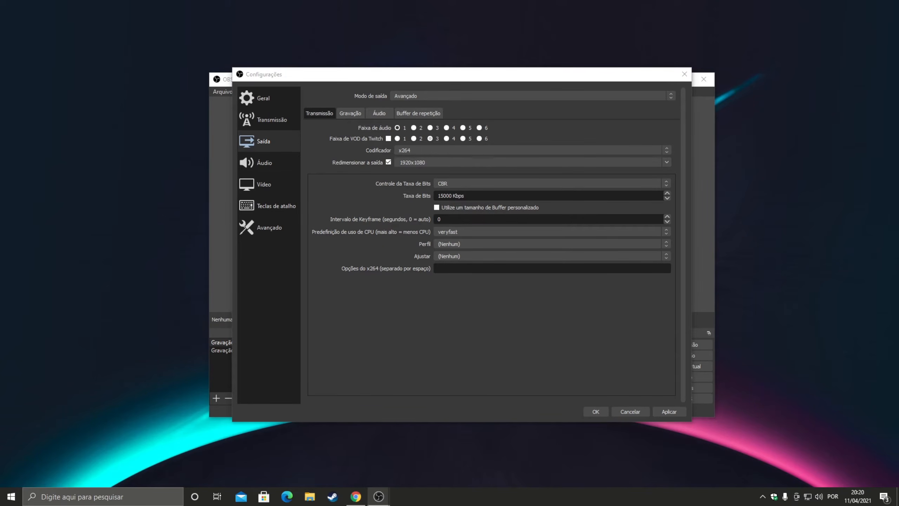
pyautogui.click(356, 496)
pyautogui.moveTo(163, 70); pyautogui.dragTo(2, 68)
pyautogui.write('youtube bit rate')
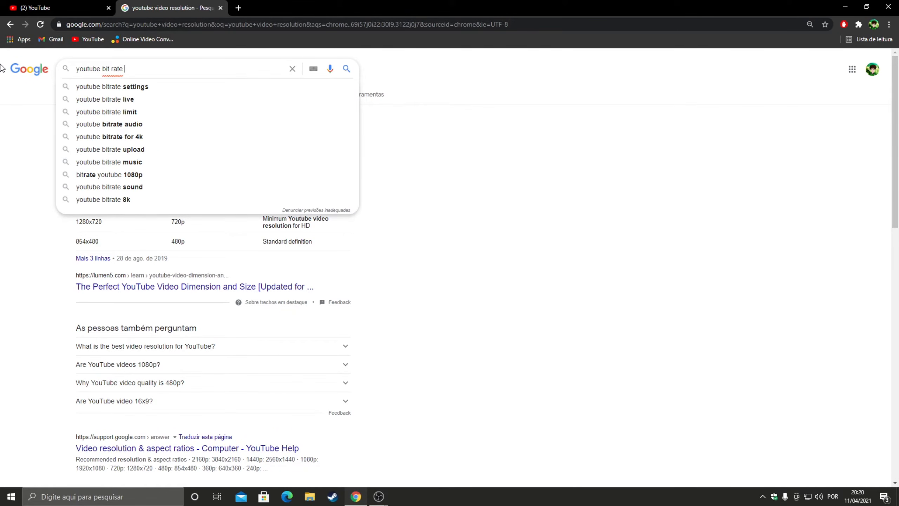
pyautogui.press('Return')
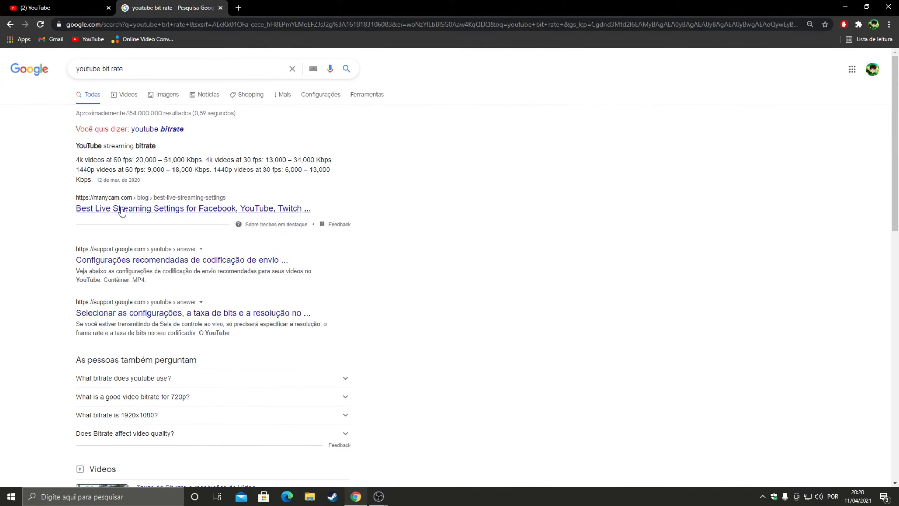
# Step: Open the ManyCam live streaming settings article and examine the YouTube bitrates suggested for each resolution and frame rate
pyautogui.click(121, 208)
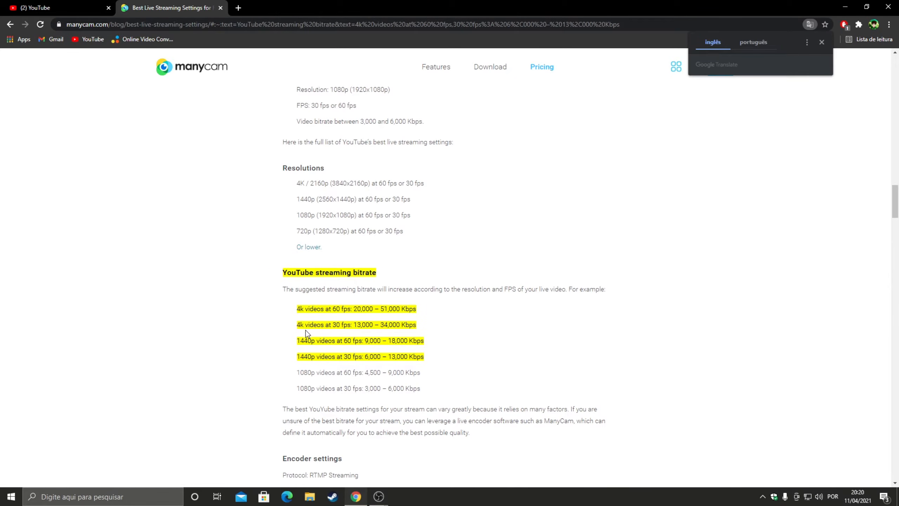
pyautogui.click(399, 359)
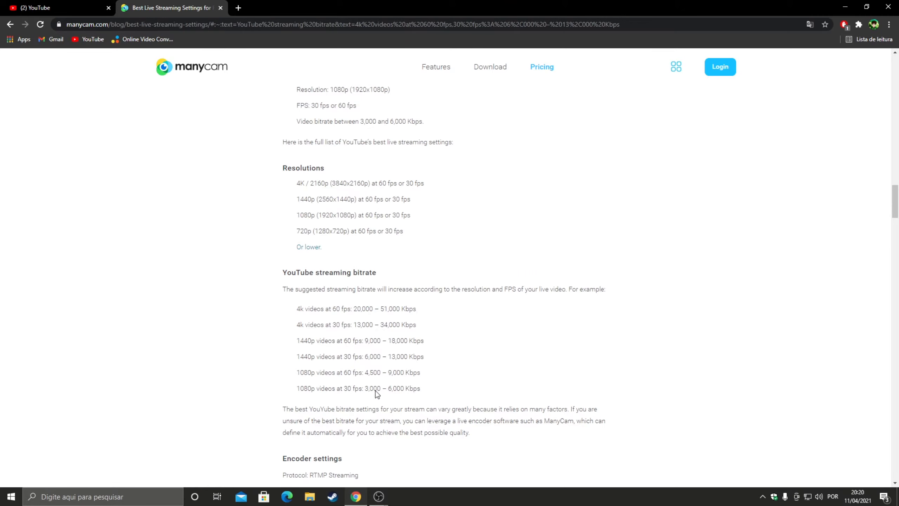
pyautogui.scroll(-3, 379, 389)
pyautogui.scroll(-3, 385, 304)
pyautogui.scroll(2, 330, 271)
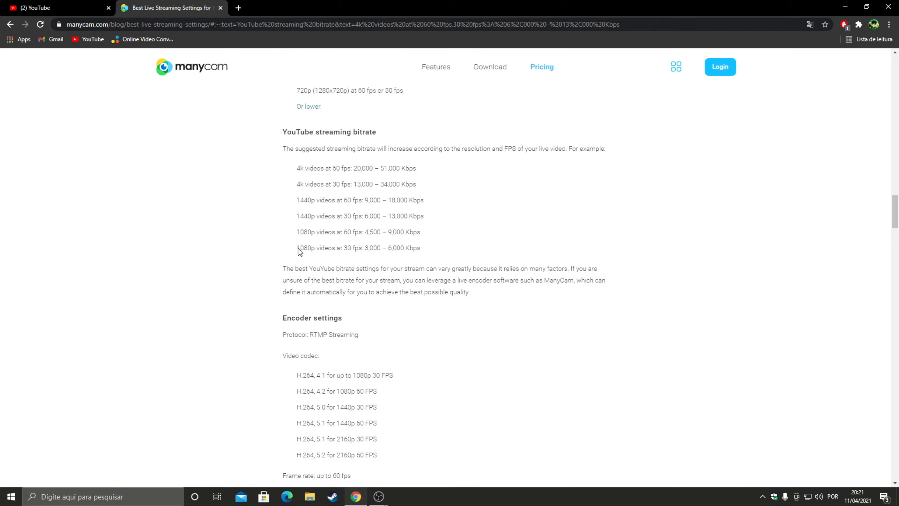
pyautogui.scroll(5, 378, 255)
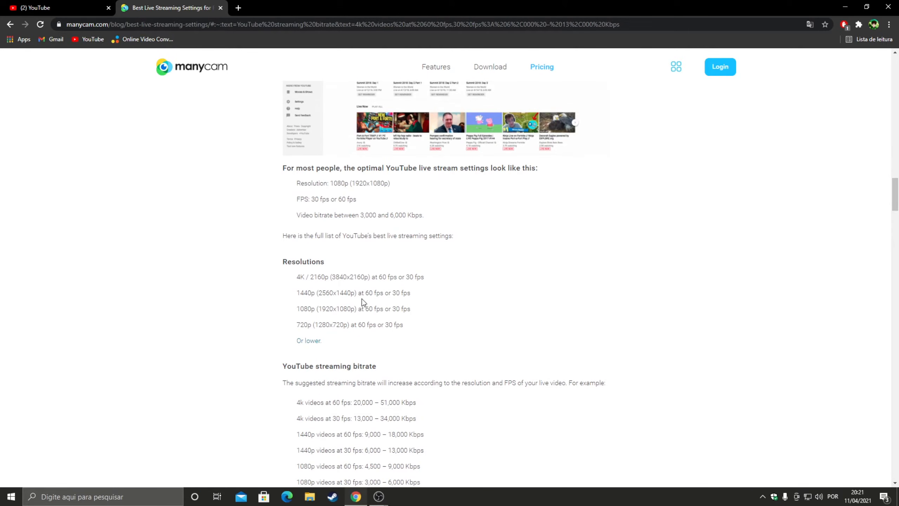
pyautogui.scroll(-2, 359, 297)
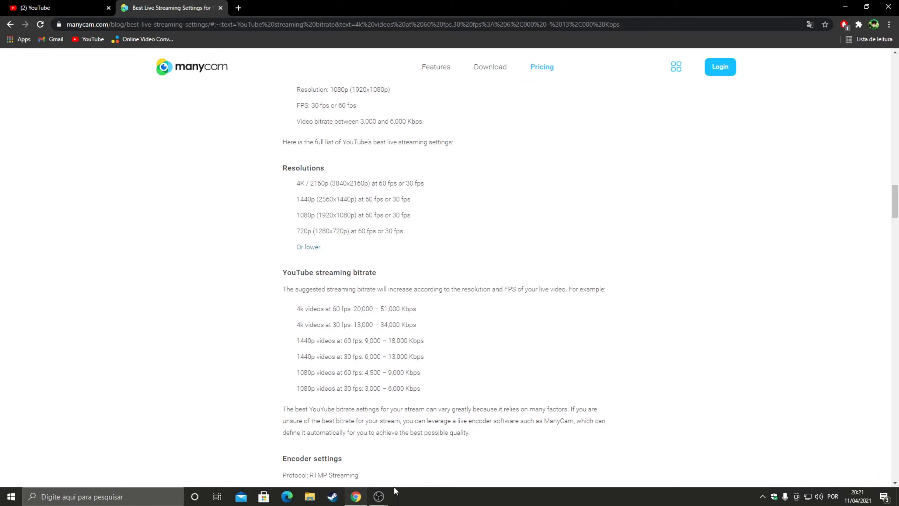
# Step: Switch back to the OBS output settings and re-enter the streaming bitrate as 15000 Kbps
pyautogui.click(431, 462)
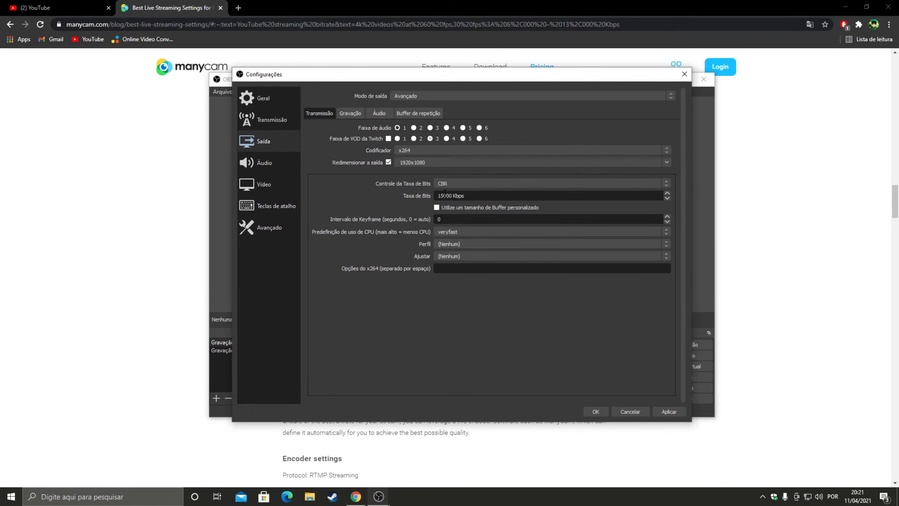
pyautogui.moveTo(452, 197); pyautogui.dragTo(408, 195)
pyautogui.write('10000')
pyautogui.press('BackSpace')
pyautogui.press('BackSpace')
pyautogui.press('BackSpace')
pyautogui.press('BackSpace')
pyautogui.write('5000')
# Step: Review the CPU usage presets for the x264 encoder and choose placebo
pyautogui.click(449, 230)
pyautogui.click(447, 231)
pyautogui.click(445, 230)
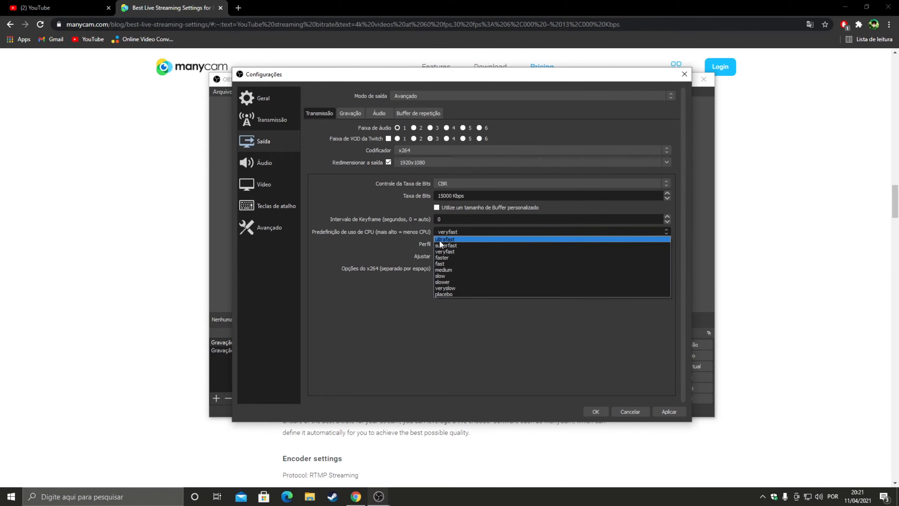
pyautogui.click(336, 231)
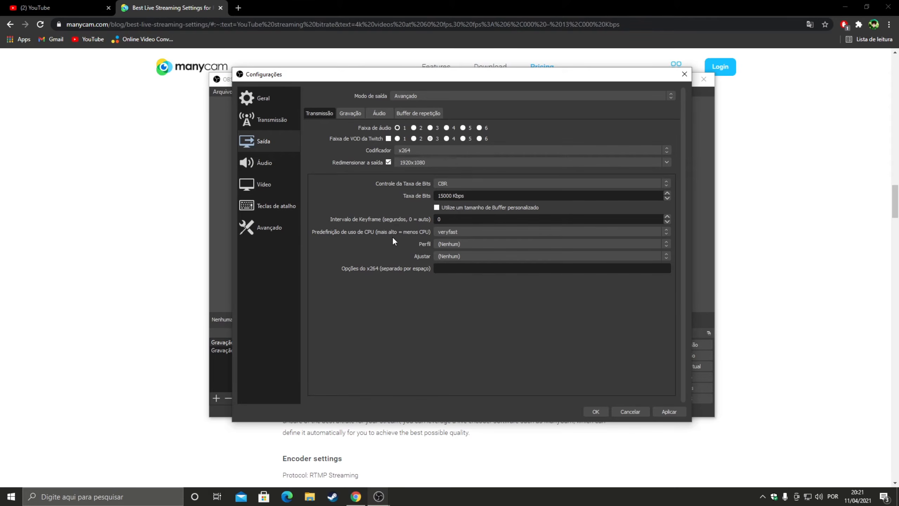
pyautogui.click(453, 233)
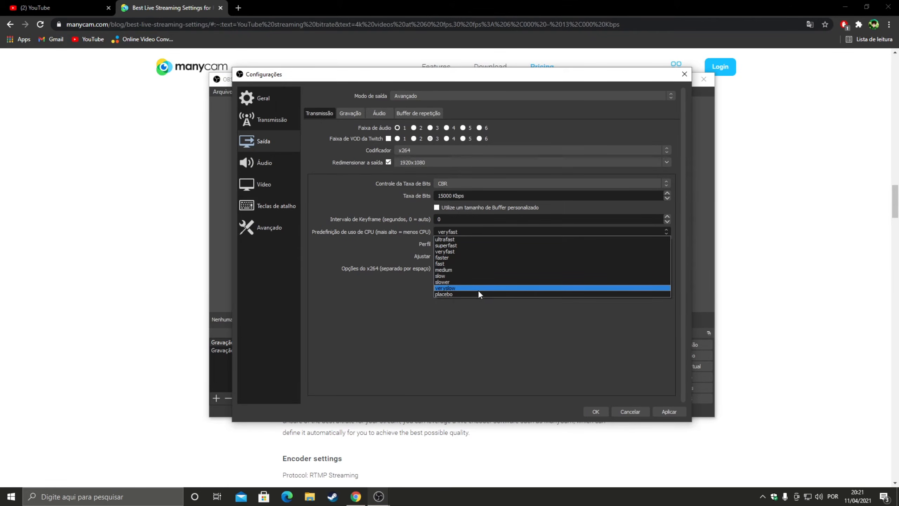
pyautogui.click(456, 294)
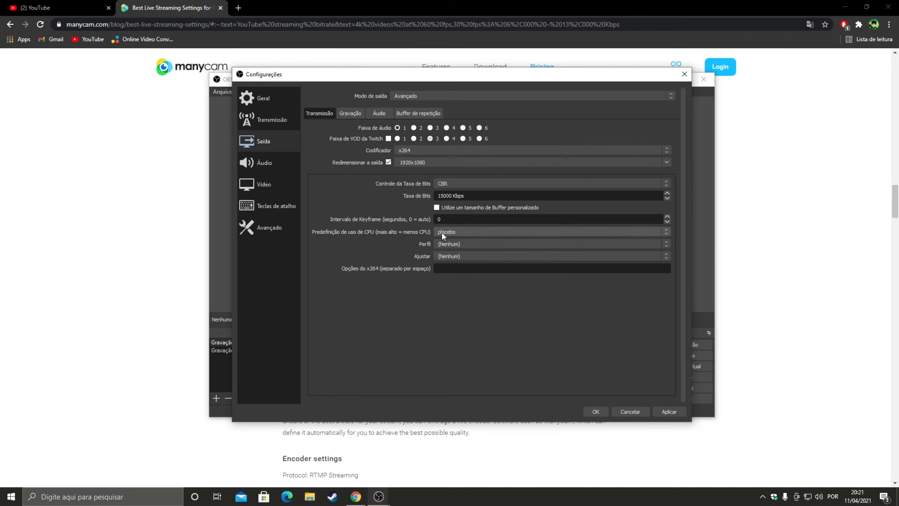
pyautogui.click(447, 232)
pyautogui.click(447, 294)
# Step: Change the x264 CPU usage preset to veryfast
pyautogui.click(451, 231)
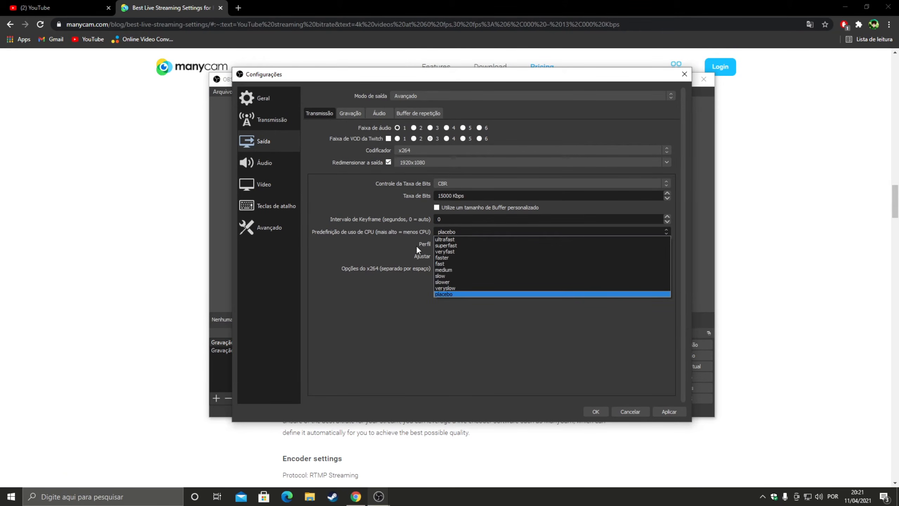
pyautogui.click(446, 251)
pyautogui.click(448, 233)
pyautogui.click(444, 234)
pyautogui.click(467, 234)
pyautogui.click(467, 234)
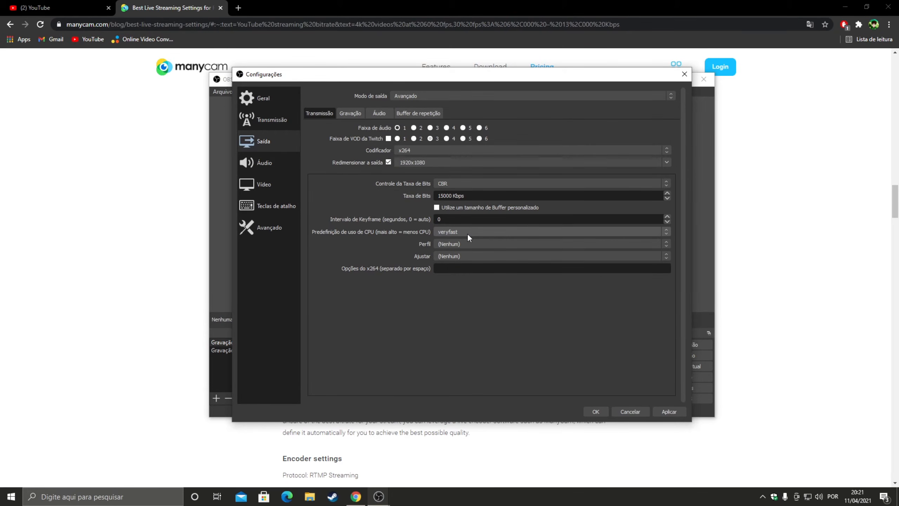
# Step: Set the CPU usage preset to ultrafast and check the profile and tune options, keeping both at (Nenhum)
pyautogui.click(467, 233)
pyautogui.click(468, 239)
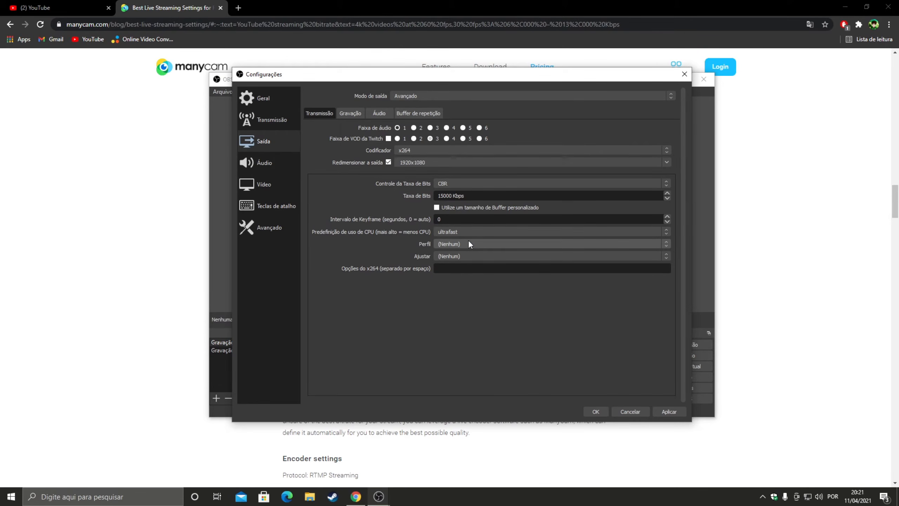
pyautogui.click(460, 244)
pyautogui.click(460, 244)
pyautogui.click(461, 255)
pyautogui.click(461, 255)
pyautogui.click(458, 242)
# Step: Set the CPU usage preset back to veryfast and compare it with the other presets
pyautogui.click(456, 233)
pyautogui.click(456, 232)
pyautogui.click(457, 252)
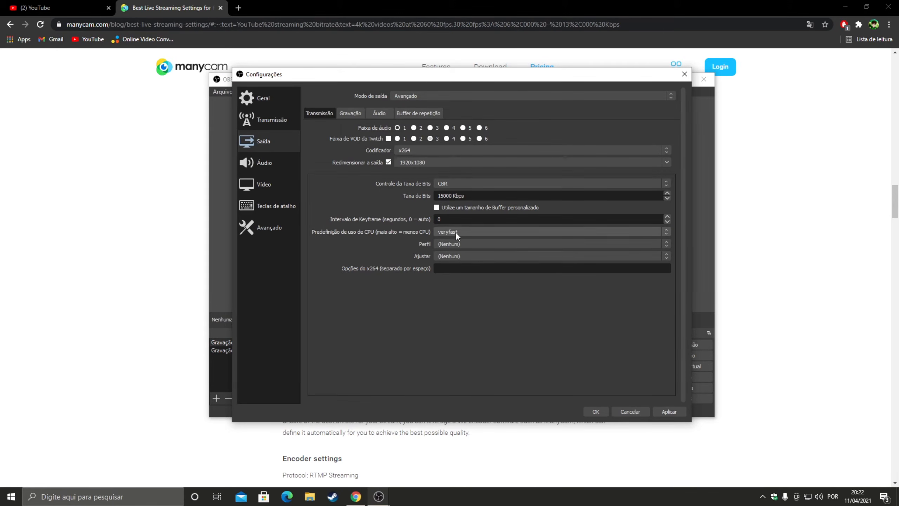
pyautogui.click(460, 232)
pyautogui.click(453, 246)
pyautogui.click(448, 232)
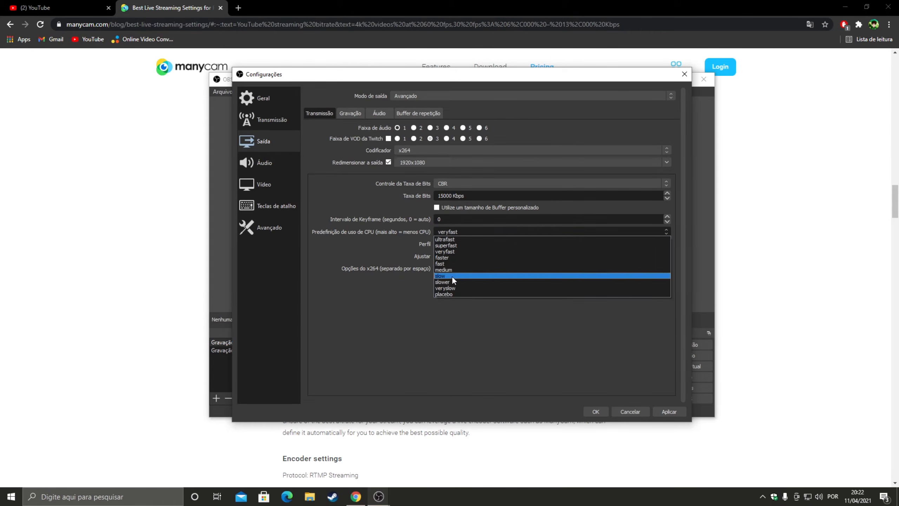
pyautogui.click(447, 251)
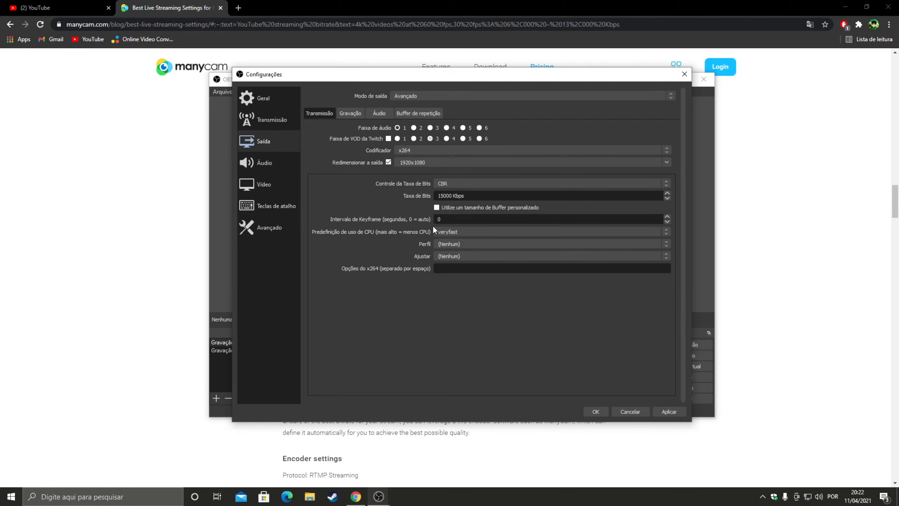
# Step: Examine the list of CPU usage presets from ultrafast to placebo without choosing another one
pyautogui.click(453, 231)
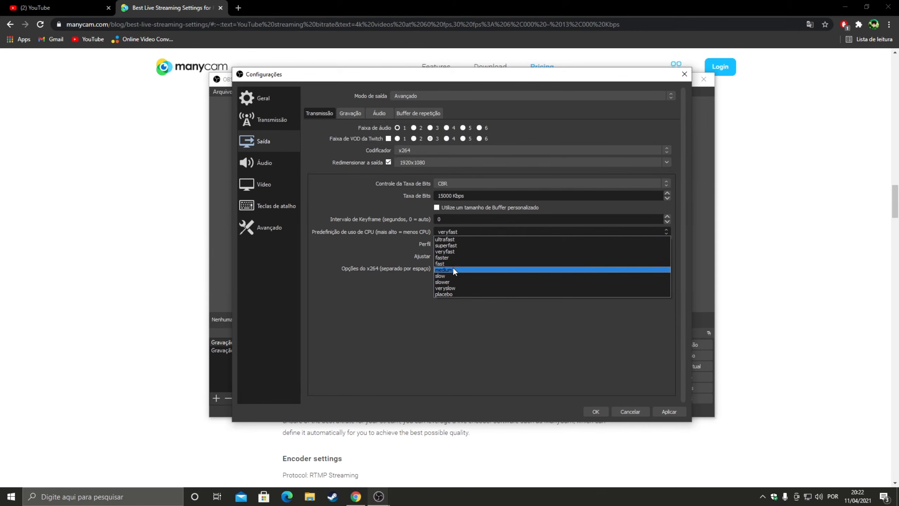
pyautogui.click(434, 230)
pyautogui.click(451, 230)
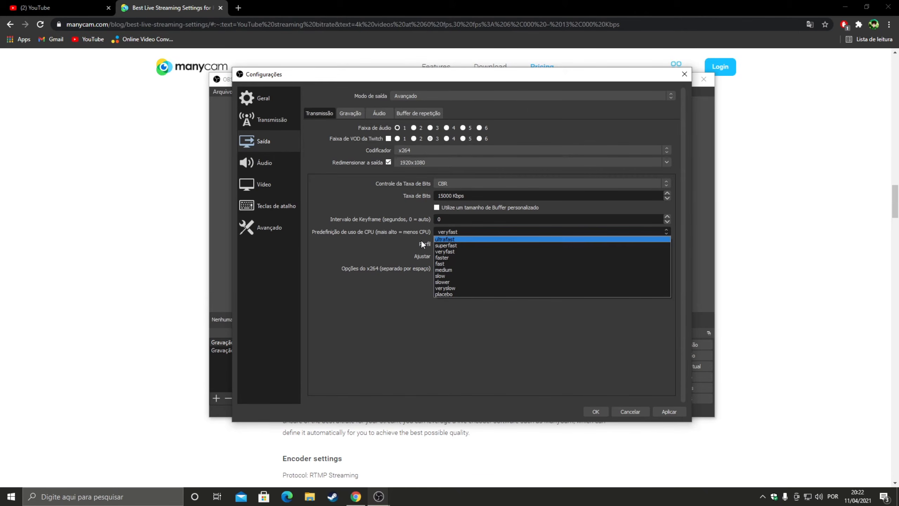
pyautogui.click(408, 179)
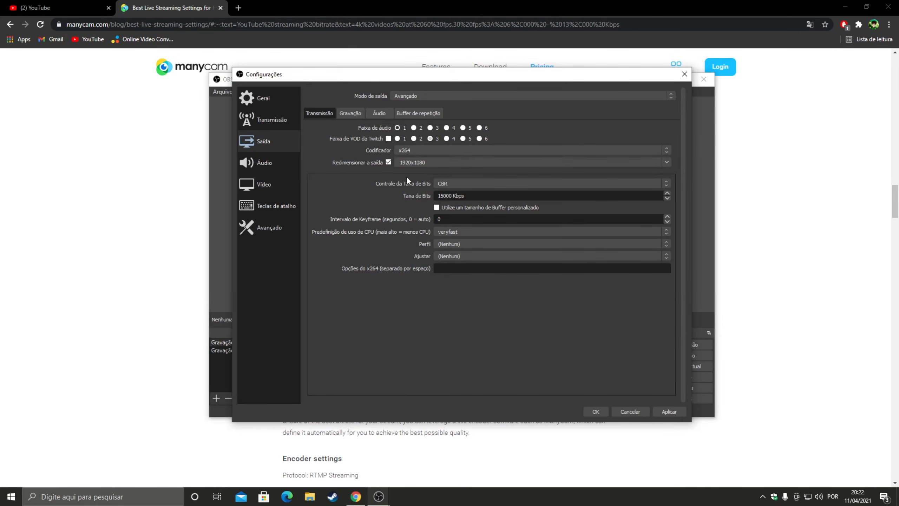
# Step: Look through the recording output, audio and advanced settings pages
pyautogui.click(350, 113)
pyautogui.click(331, 114)
pyautogui.click(290, 161)
pyautogui.click(266, 141)
pyautogui.click(277, 163)
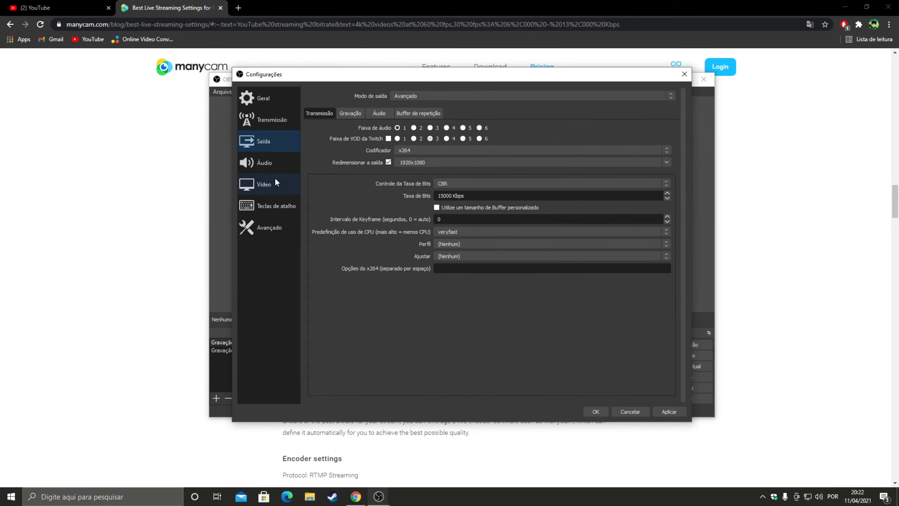
pyautogui.click(274, 222)
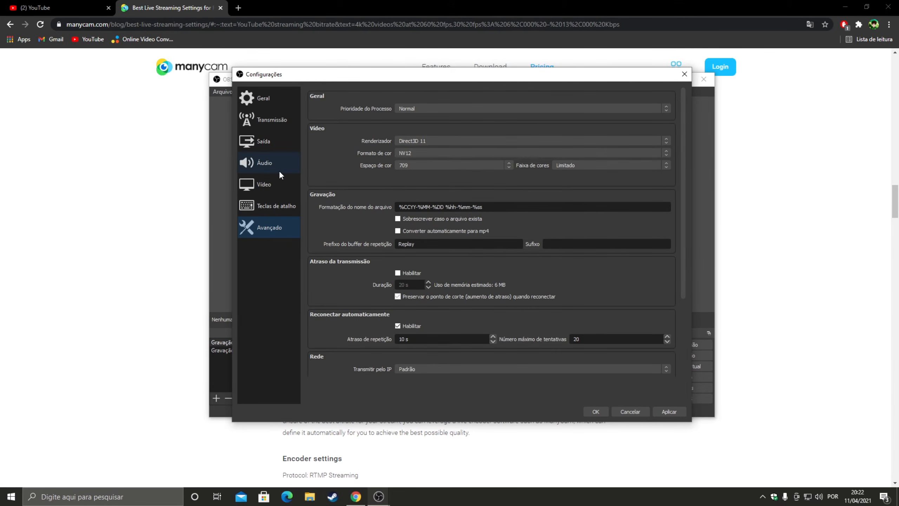
# Step: In the video settings, choose 1920x1080 for both the base resolution and the output resolution
pyautogui.click(274, 185)
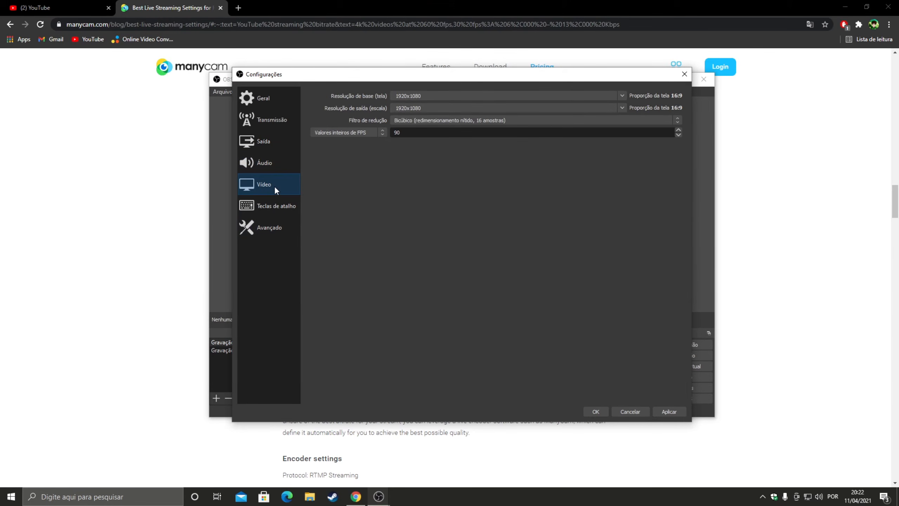
pyautogui.click(618, 94)
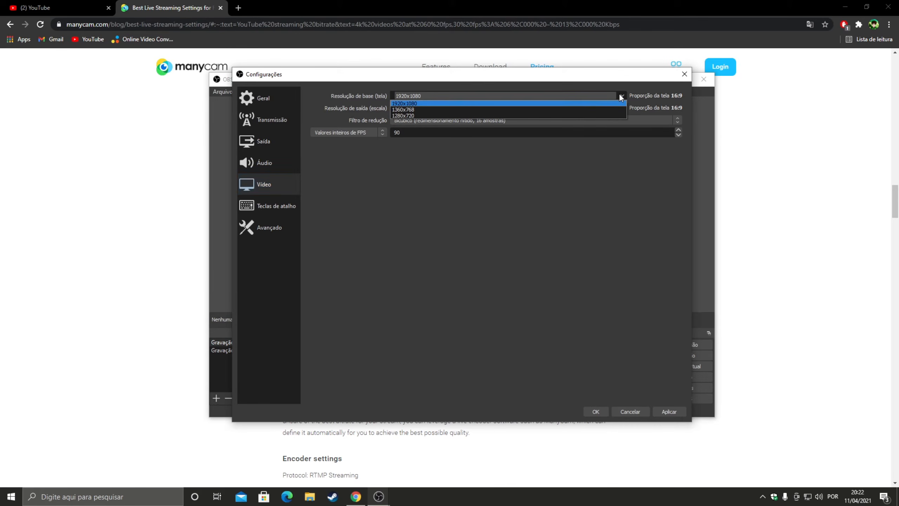
pyautogui.click(417, 102)
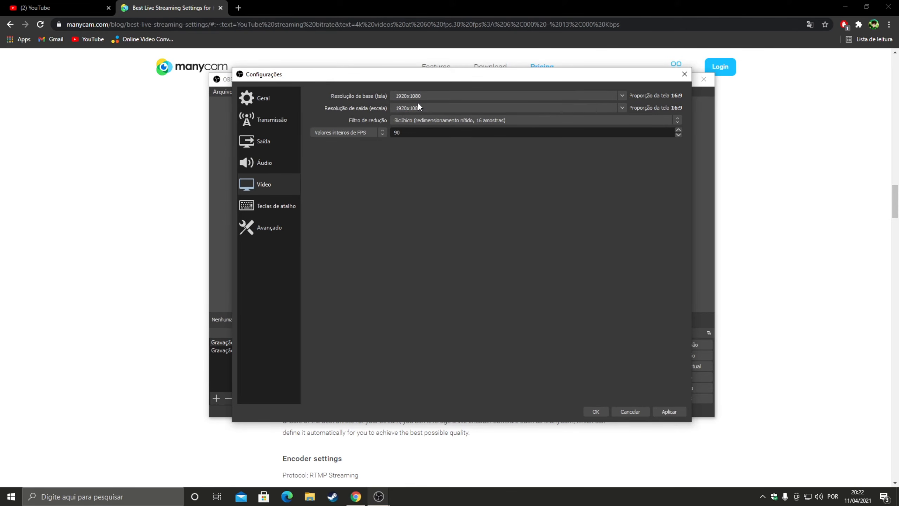
pyautogui.click(622, 109)
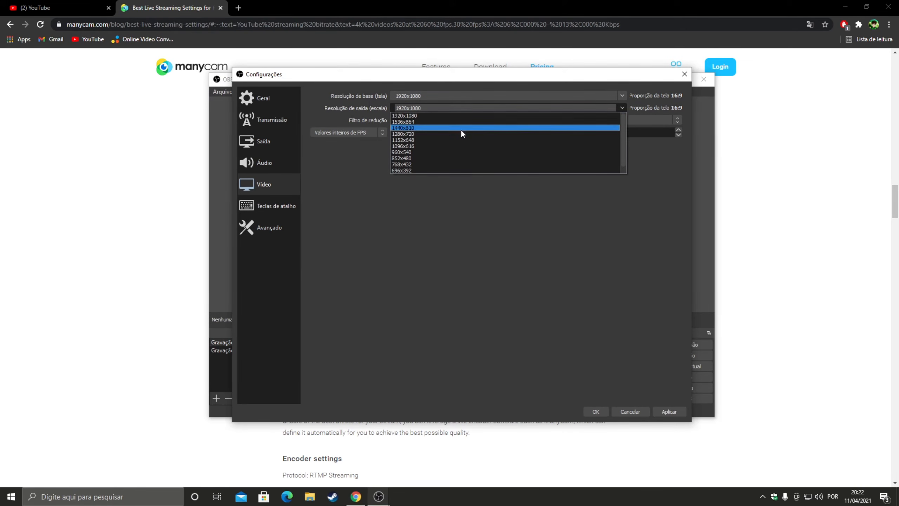
pyautogui.click(415, 116)
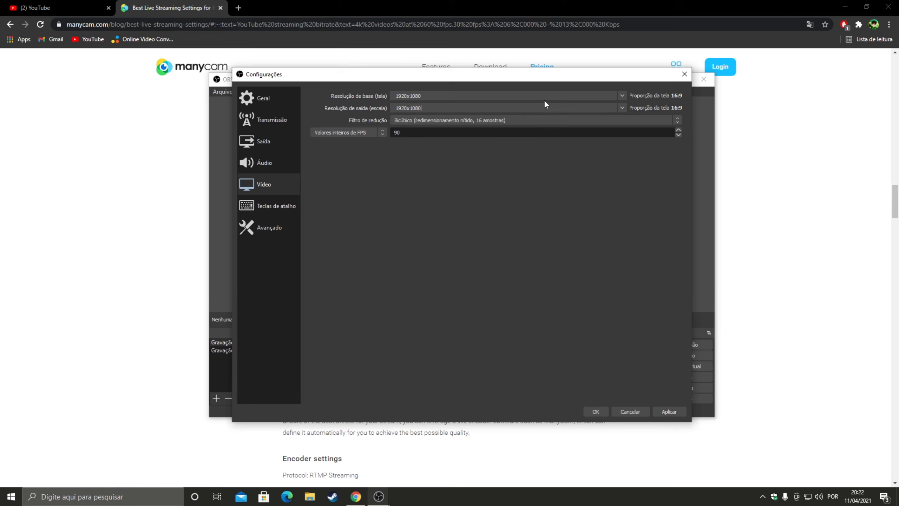
# Step: Choose Bicúbico (redimensionamento nítido, 16 amostras) as the downscale filter in the video settings
pyautogui.click(468, 121)
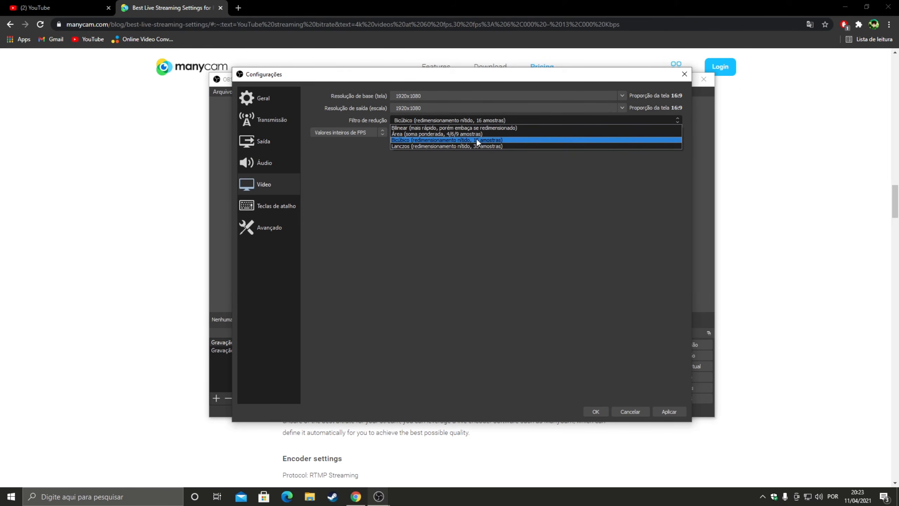
pyautogui.click(413, 140)
pyautogui.click(420, 119)
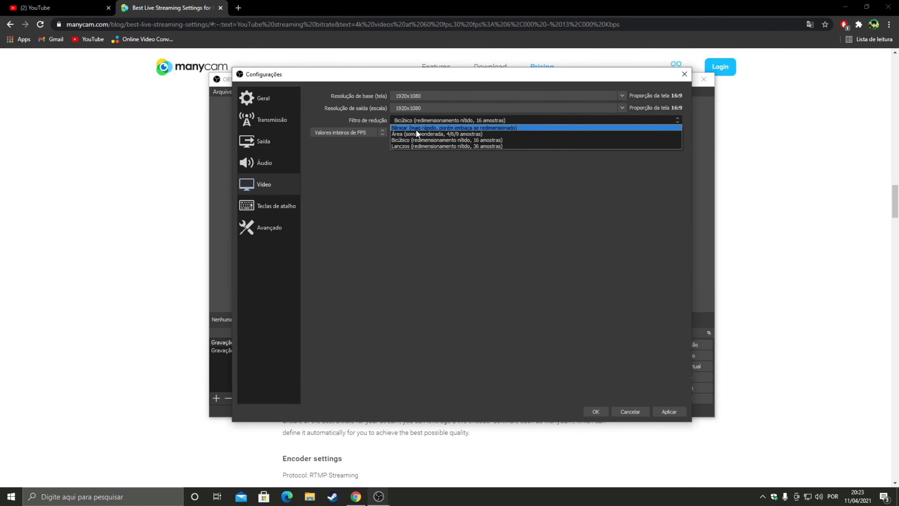
pyautogui.click(444, 138)
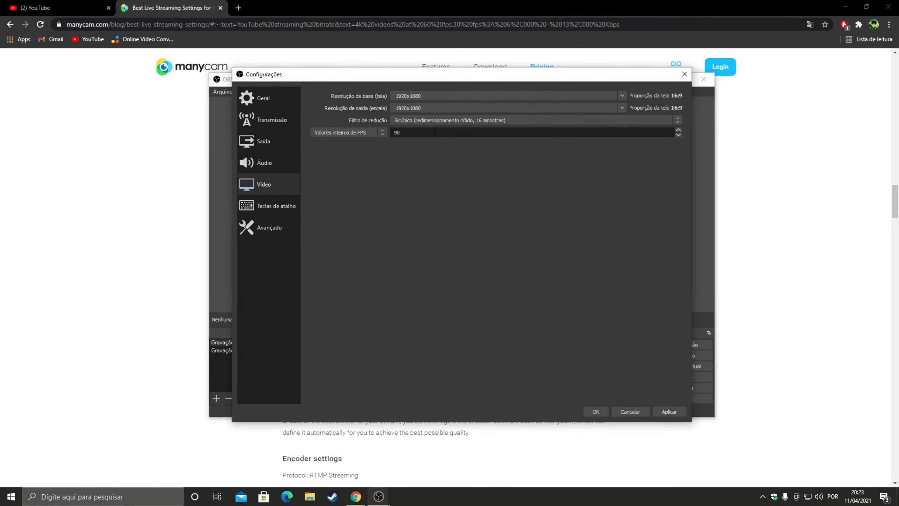
# Step: Switch the FPS type to common values (Valores comuns de FPS) and choose 60
pyautogui.click(384, 132)
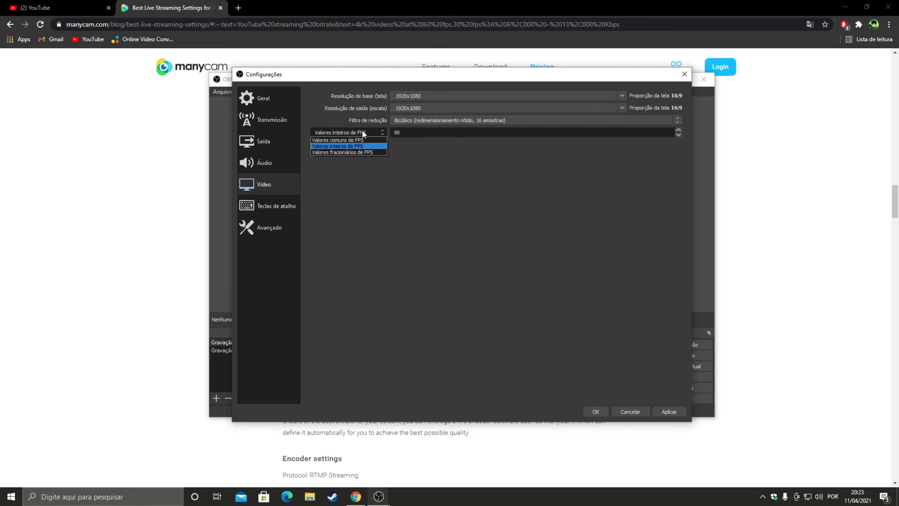
pyautogui.click(343, 139)
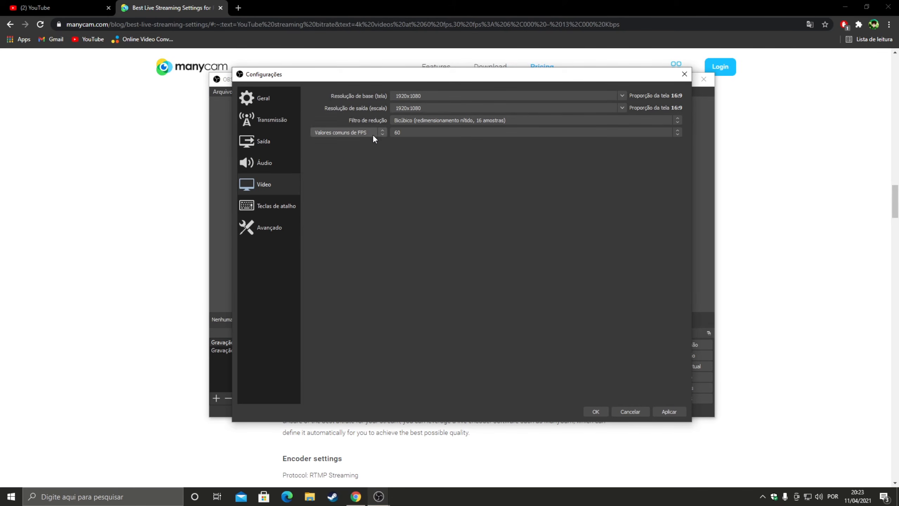
pyautogui.click(396, 132)
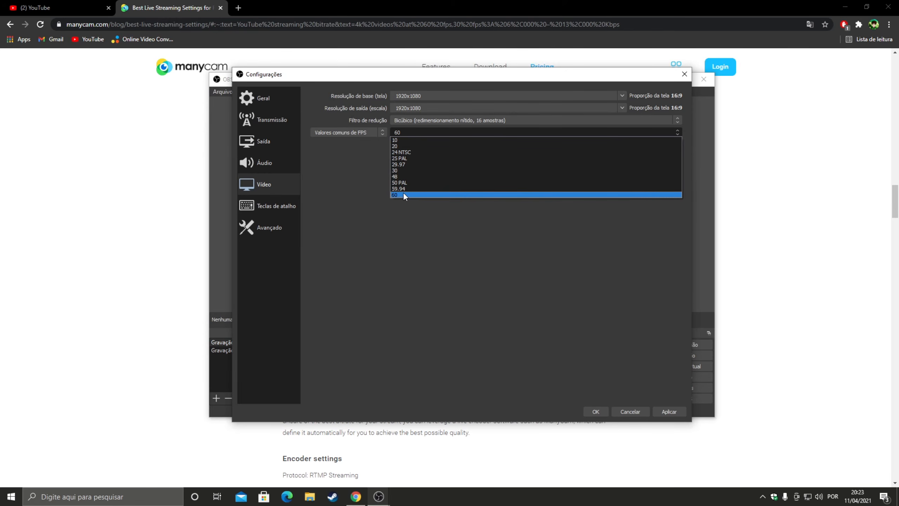
pyautogui.click(422, 193)
pyautogui.click(405, 135)
pyautogui.click(403, 136)
# Step: Switch the FPS type to integer values (Valores inteiros de FPS) with 90 FPS and confirm the video settings
pyautogui.click(365, 133)
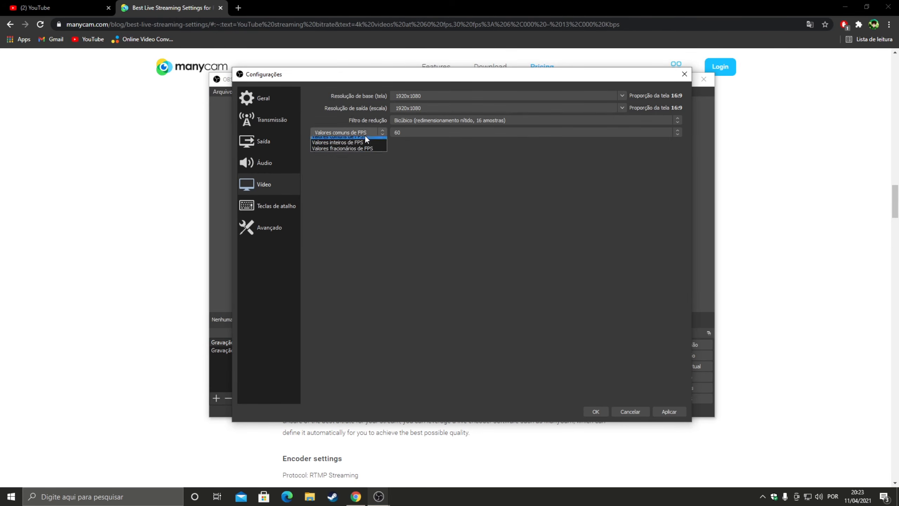
pyautogui.click(361, 145)
pyautogui.click(375, 133)
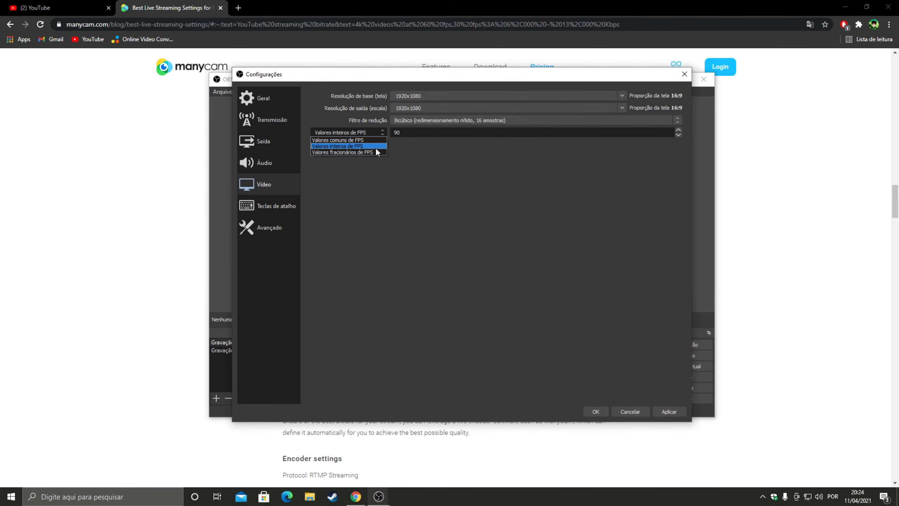
pyautogui.click(377, 148)
pyautogui.doubleClick(397, 133)
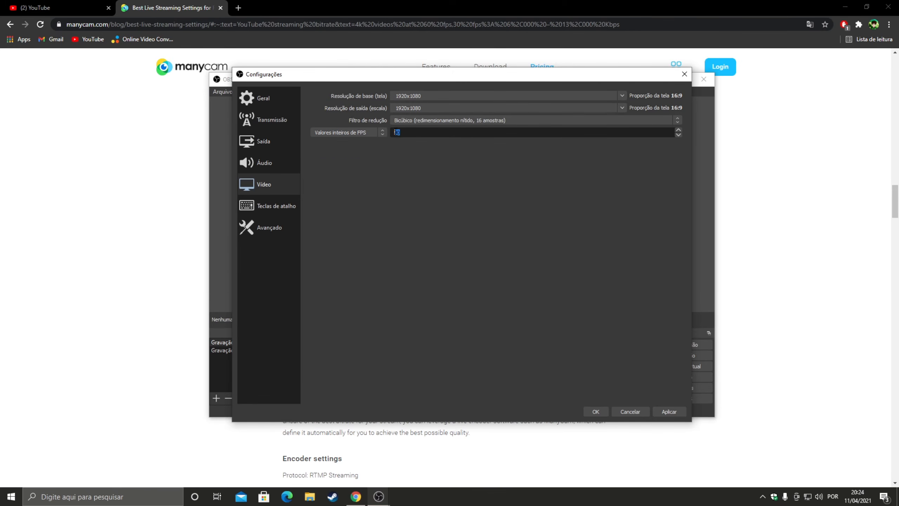
pyautogui.click(406, 132)
pyautogui.moveTo(406, 133); pyautogui.dragTo(385, 136)
pyautogui.click(398, 133)
pyautogui.click(372, 133)
pyautogui.click(371, 132)
pyautogui.press('Return')
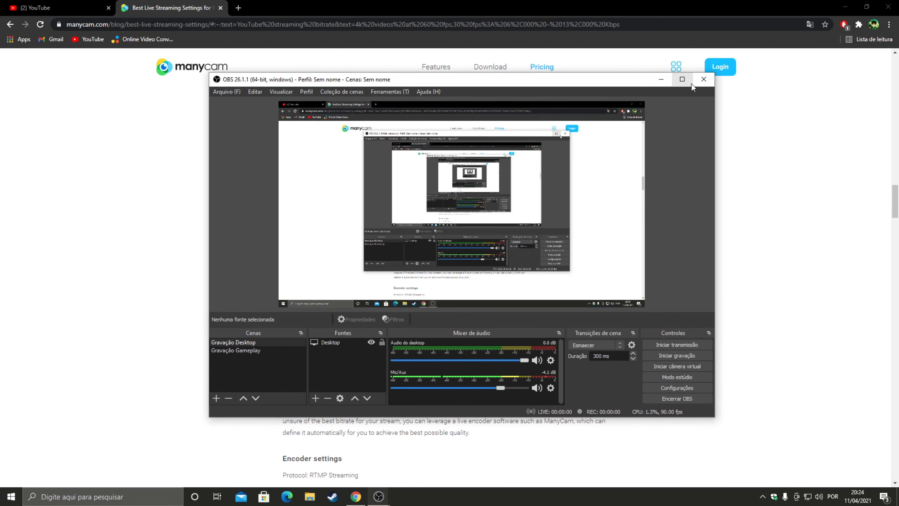
# Step: Reopen the settings and review the audio, video and advanced pages, including the renderer and process priority options
pyautogui.click(673, 387)
pyautogui.click(261, 158)
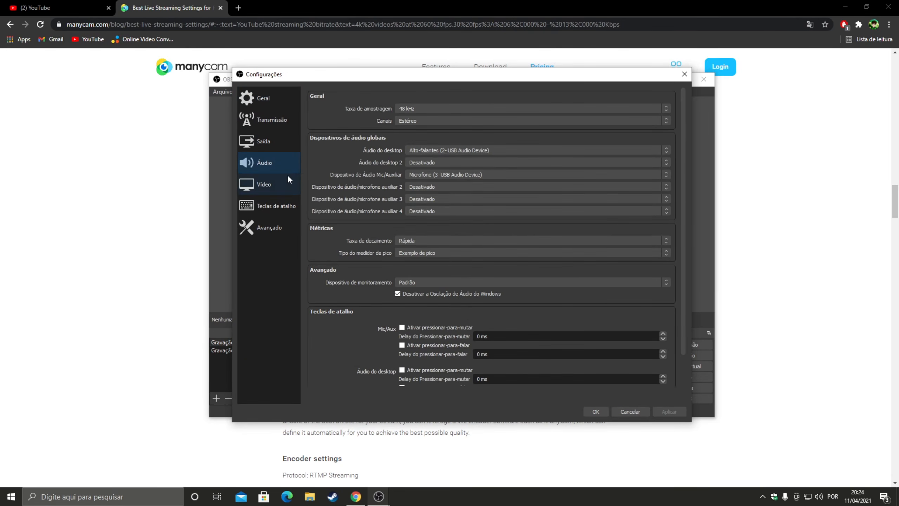
pyautogui.click(269, 192)
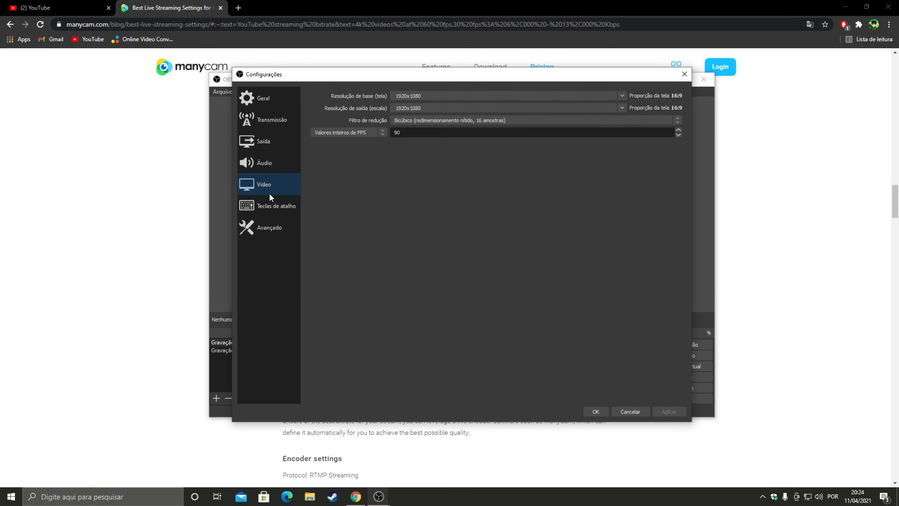
pyautogui.click(282, 220)
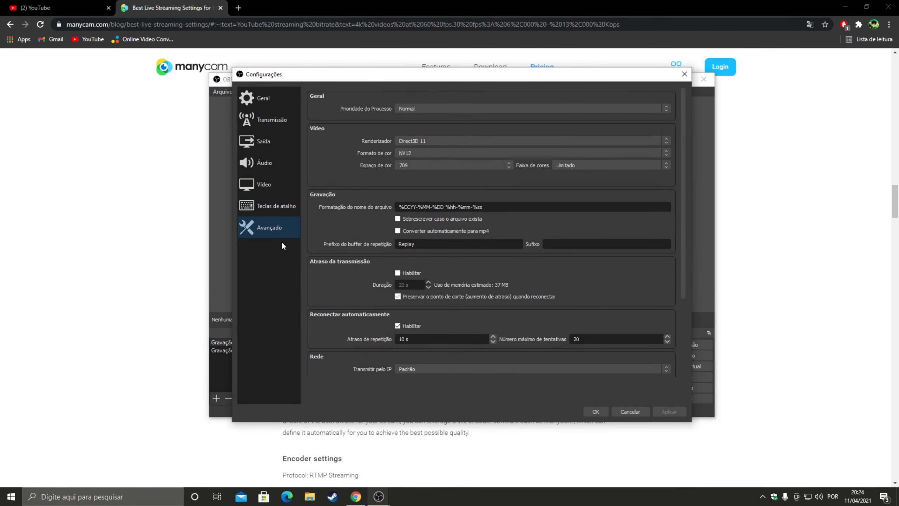
pyautogui.click(399, 140)
pyautogui.click(413, 140)
pyautogui.click(400, 108)
pyautogui.click(401, 108)
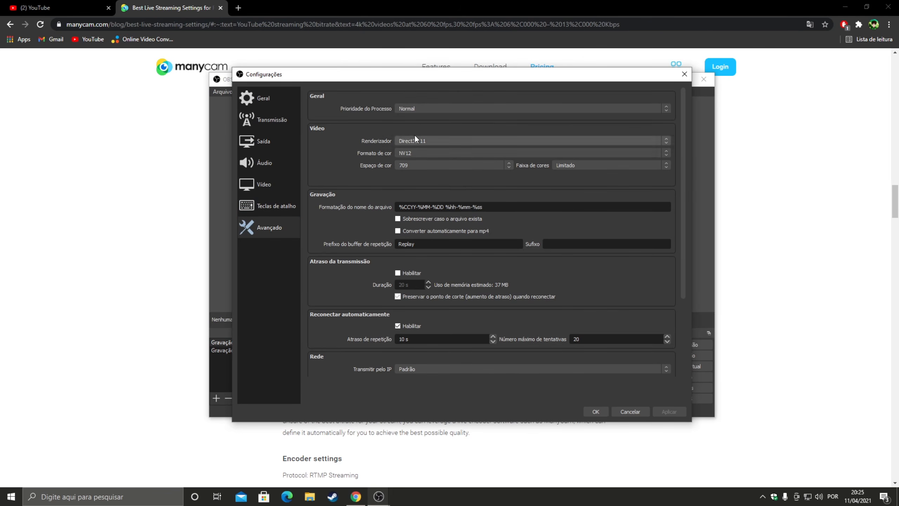
pyautogui.click(408, 107)
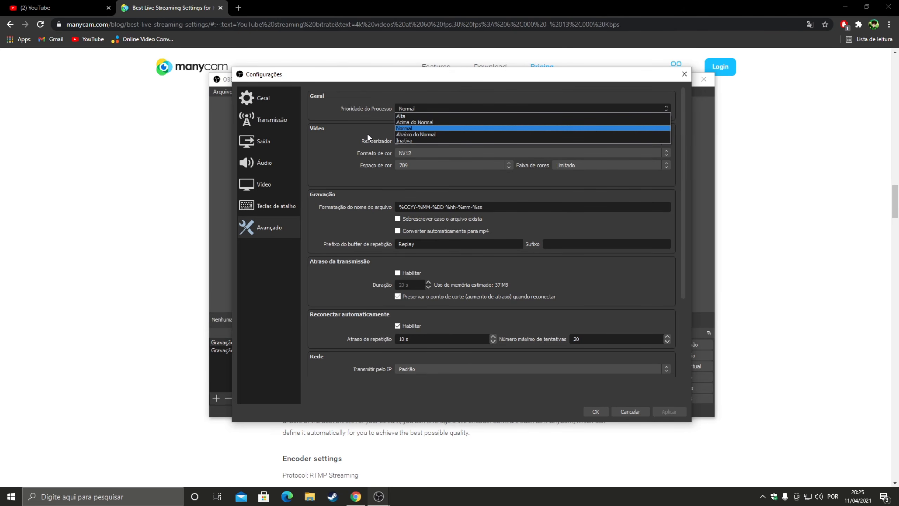
pyautogui.click(339, 93)
# Step: Try the Alta process priority, set it back to Normal, and confirm the settings
pyautogui.click(403, 108)
pyautogui.click(411, 115)
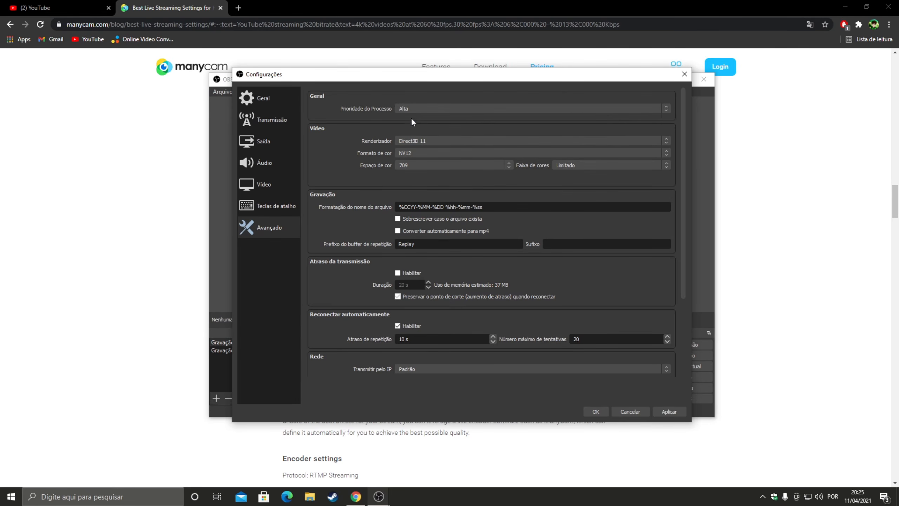
pyautogui.click(430, 109)
pyautogui.click(430, 128)
pyautogui.click(596, 412)
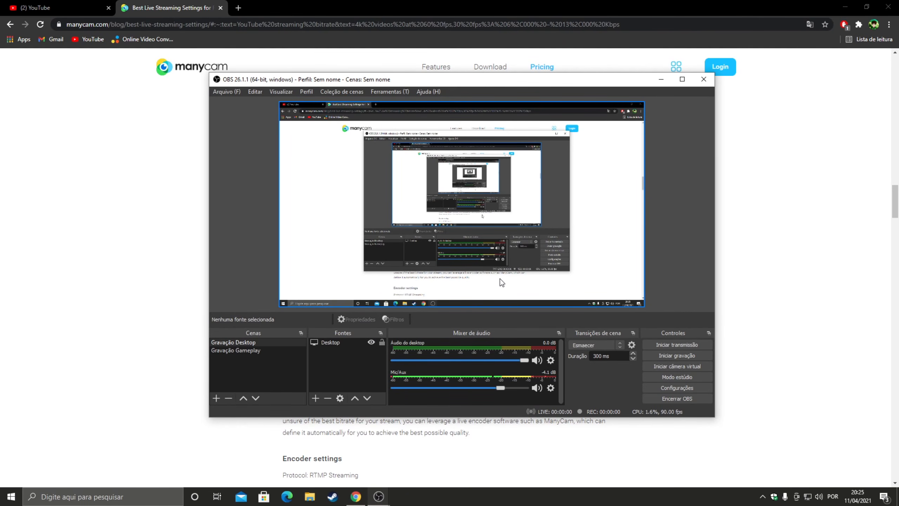